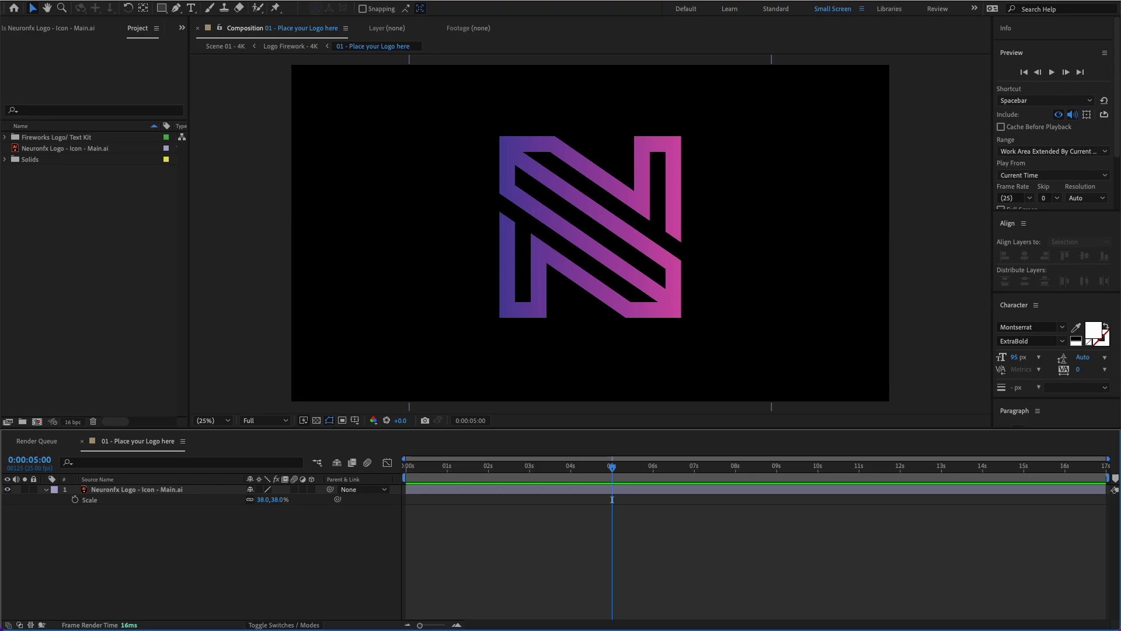
- Compare the older and updated project files in the file window, then return to After Effects
key("super+Tab")
left_click_drag(526, 232, 462, 222)
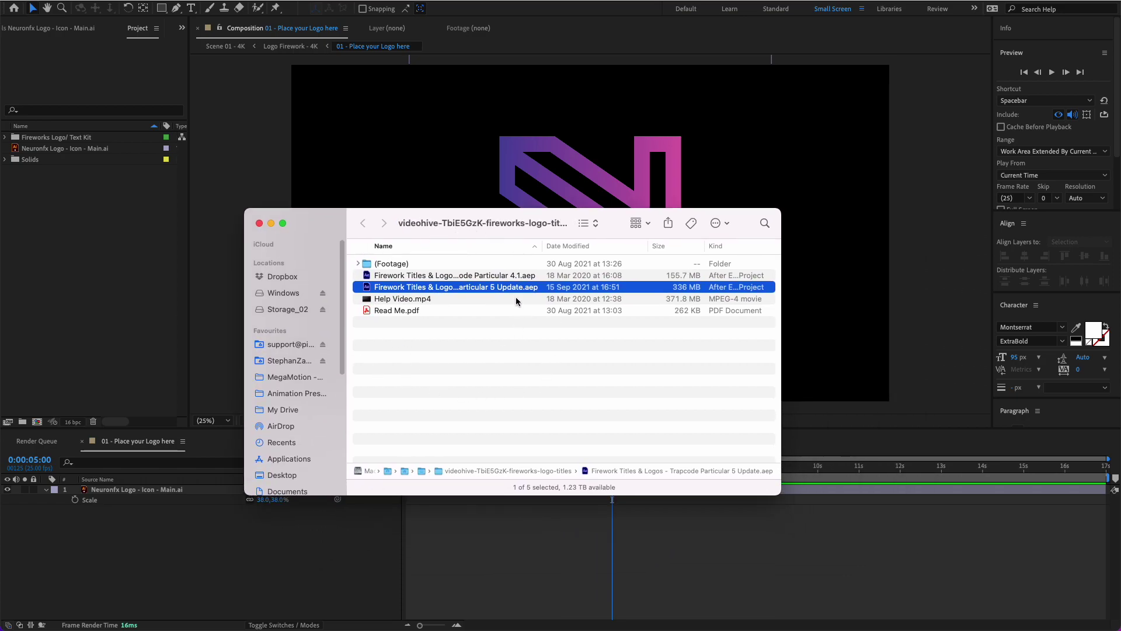
left_click_drag(541, 245, 602, 246)
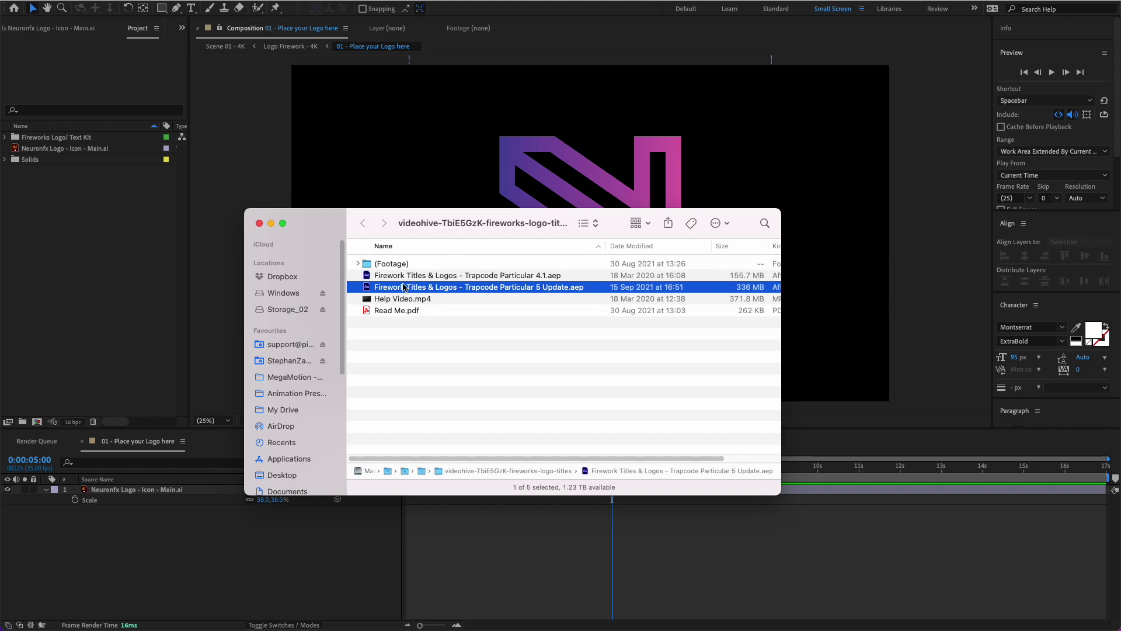
left_click(470, 276)
left_click(157, 277)
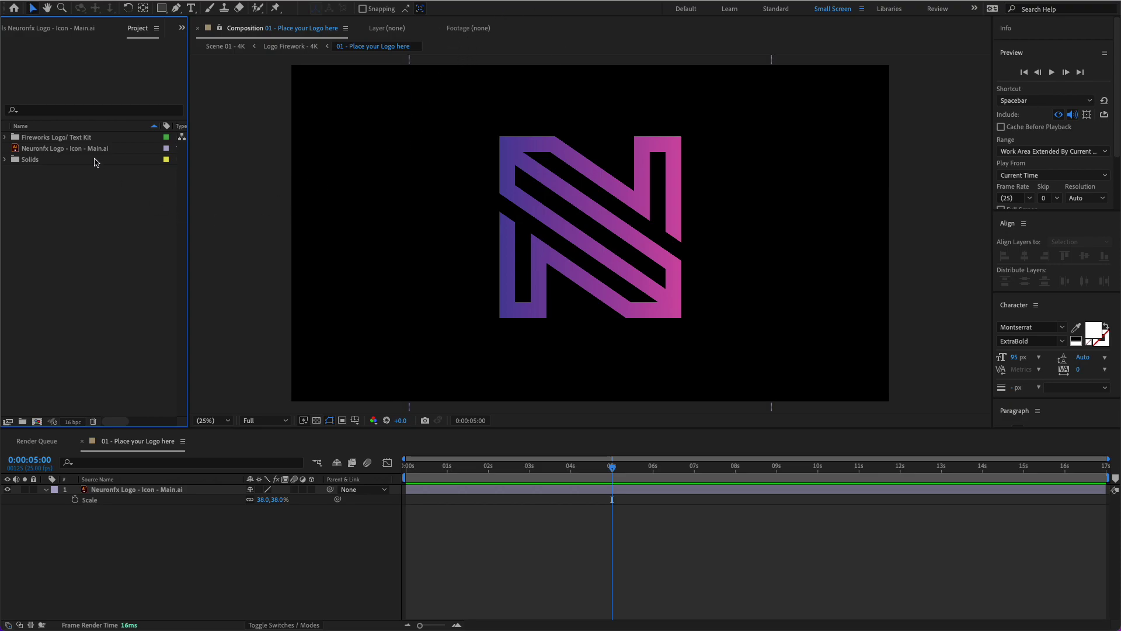
- Twirl open Fireworks Logo/ Text Kit > 01 - Fireworks > Full HD > 01 - Main Text/ Logo Firework
left_click(66, 138)
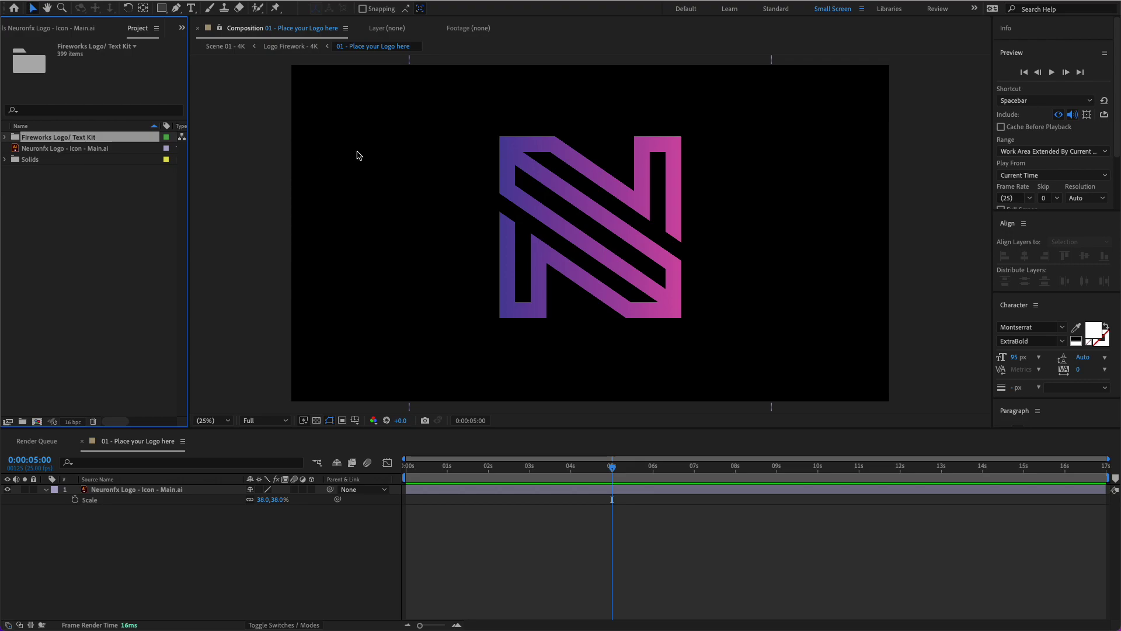
left_click(7, 137)
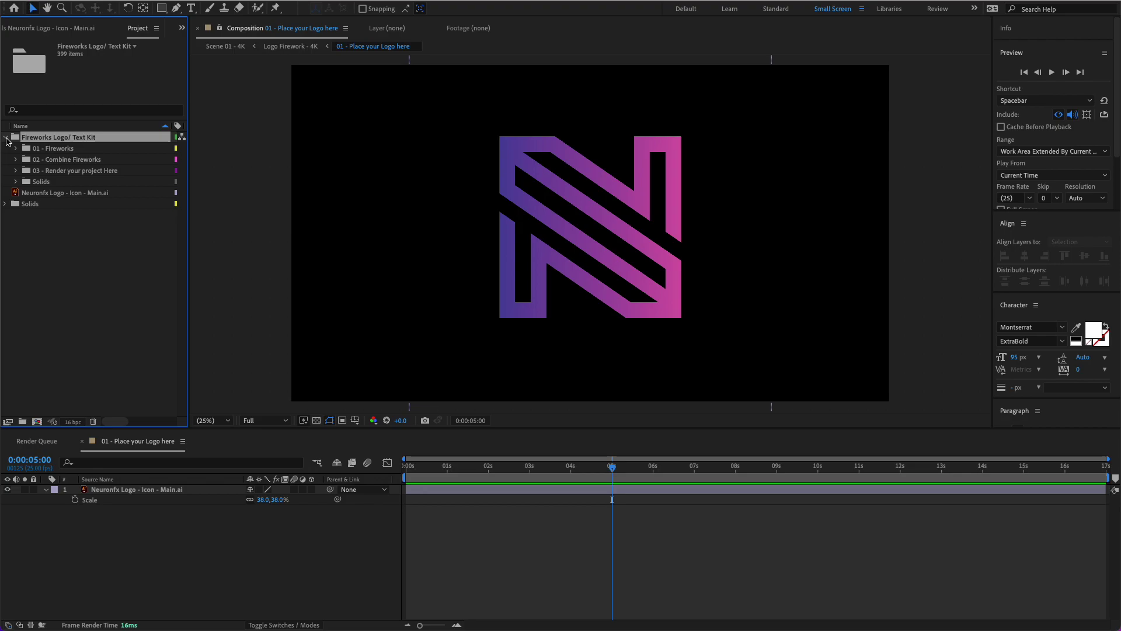
left_click(52, 149)
left_click(16, 149)
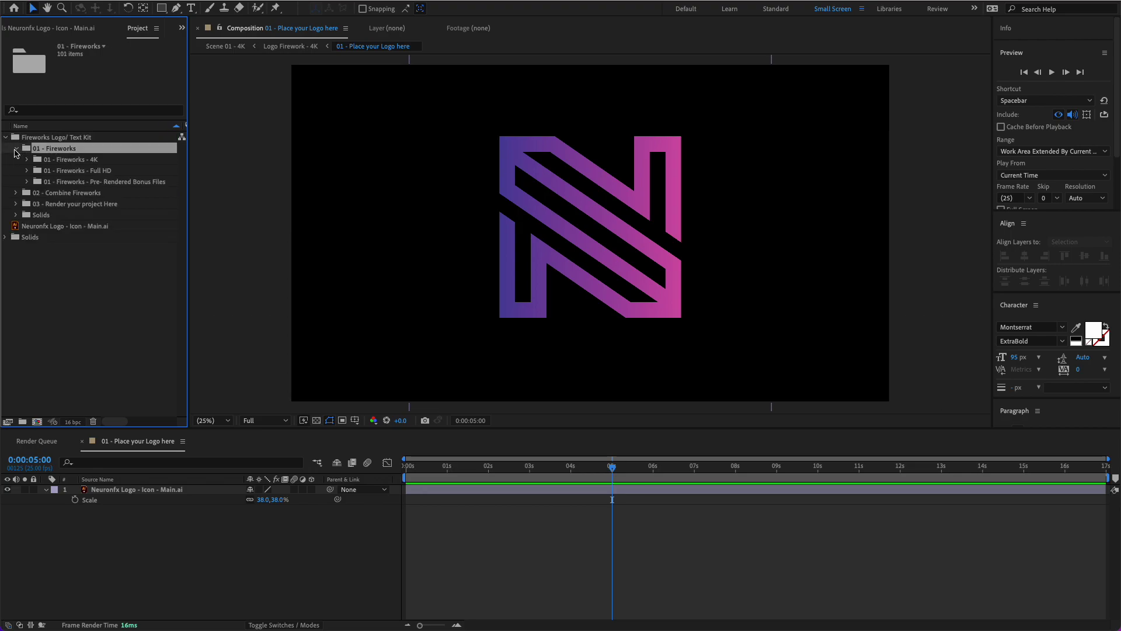
left_click(60, 171)
left_click(25, 171)
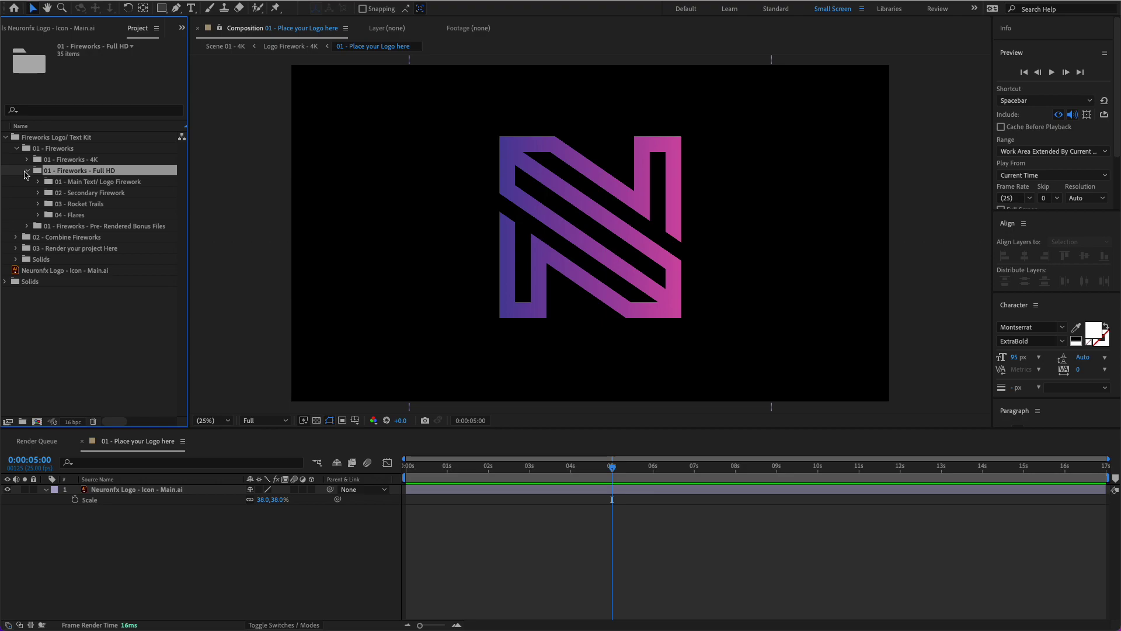
left_click(84, 182)
left_click(37, 182)
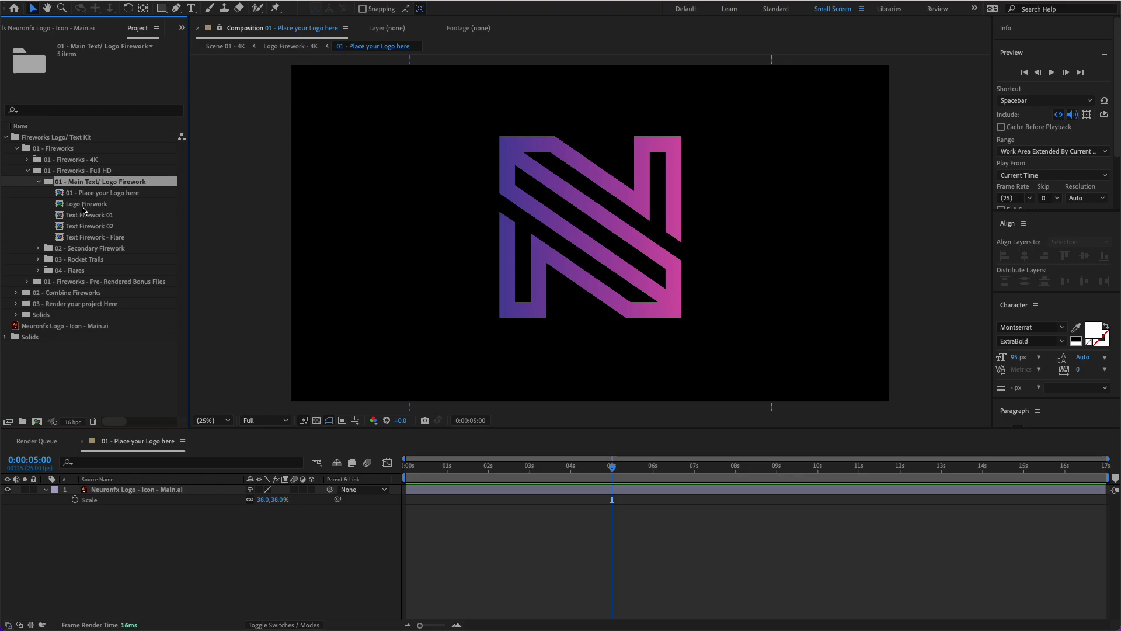
- Open Logo Firework, scrub to about 1.5 s and 4 s, and select the Text - Firework 2 layer
double_click(87, 204)
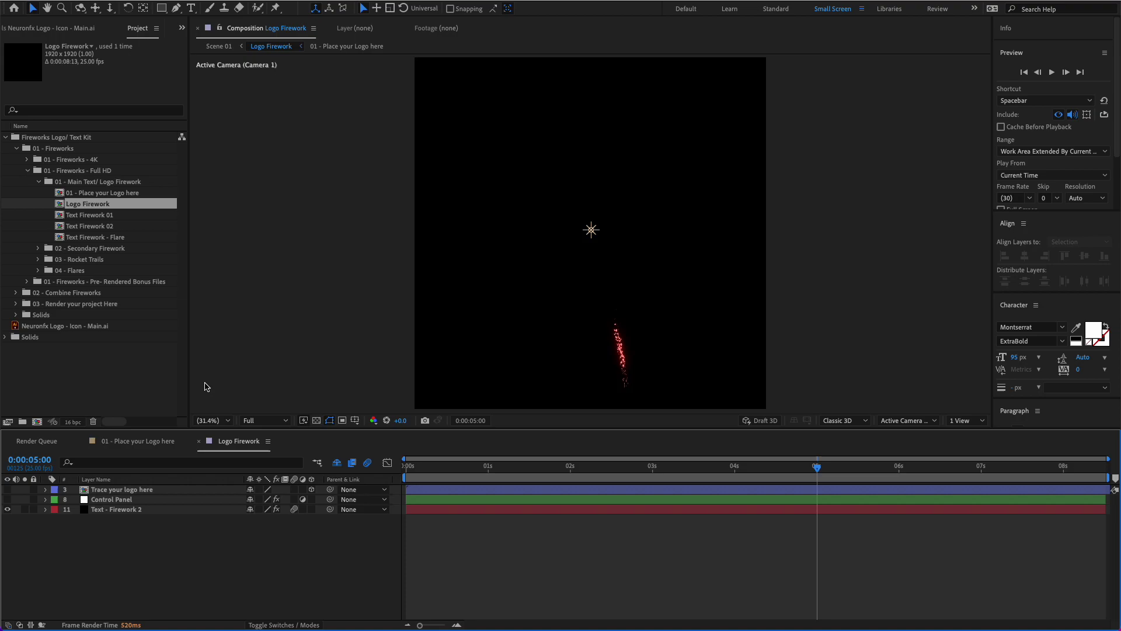
left_click(443, 467)
left_click_drag(442, 467, 547, 467)
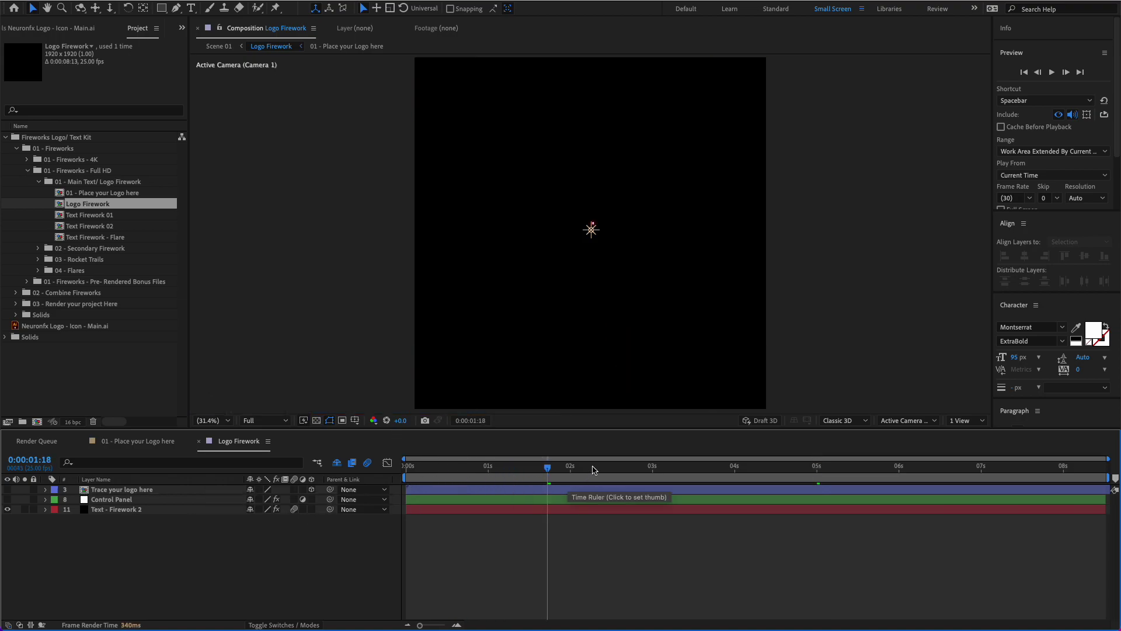
mouse_move(596, 467)
left_mouse_down()
mouse_move(894, 469)
mouse_move(774, 469)
left_mouse_up()
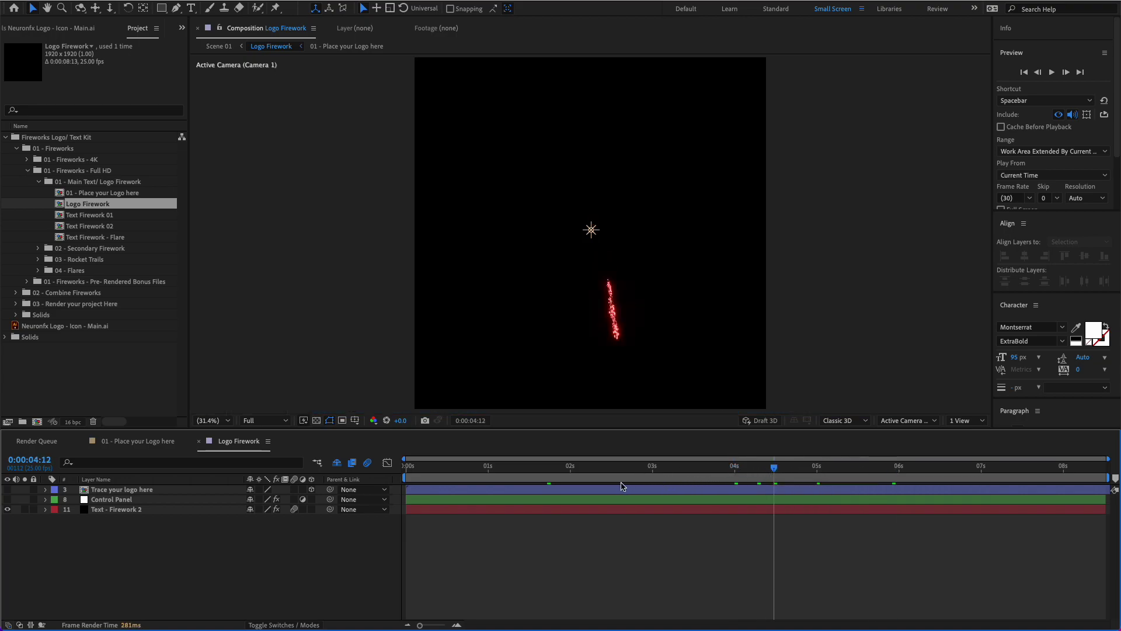
left_click(123, 511)
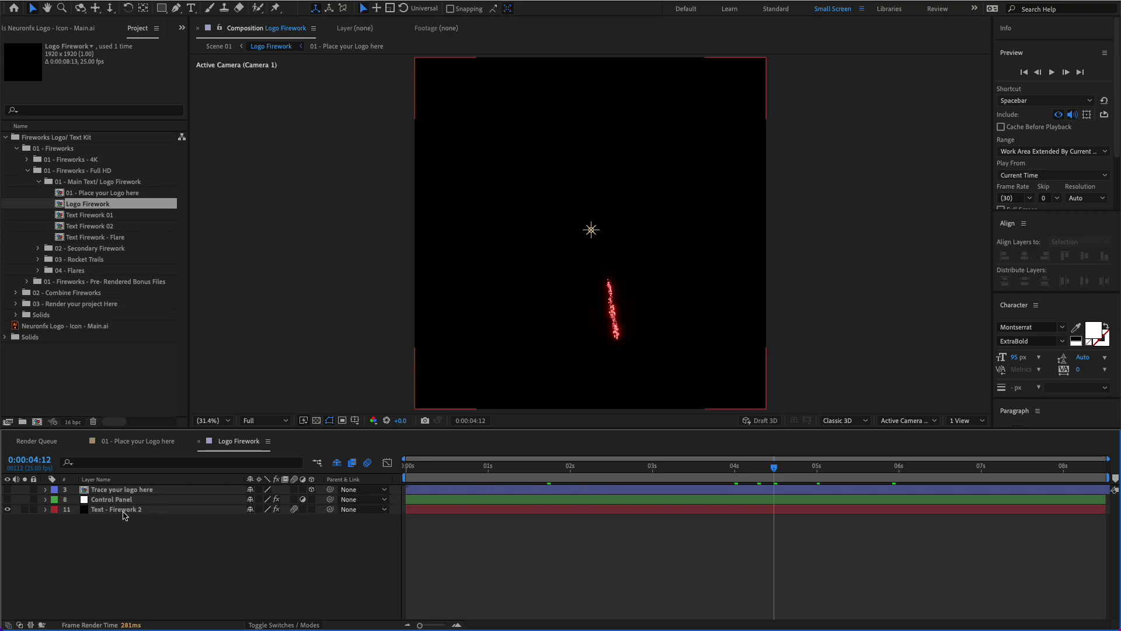
left_click(124, 511)
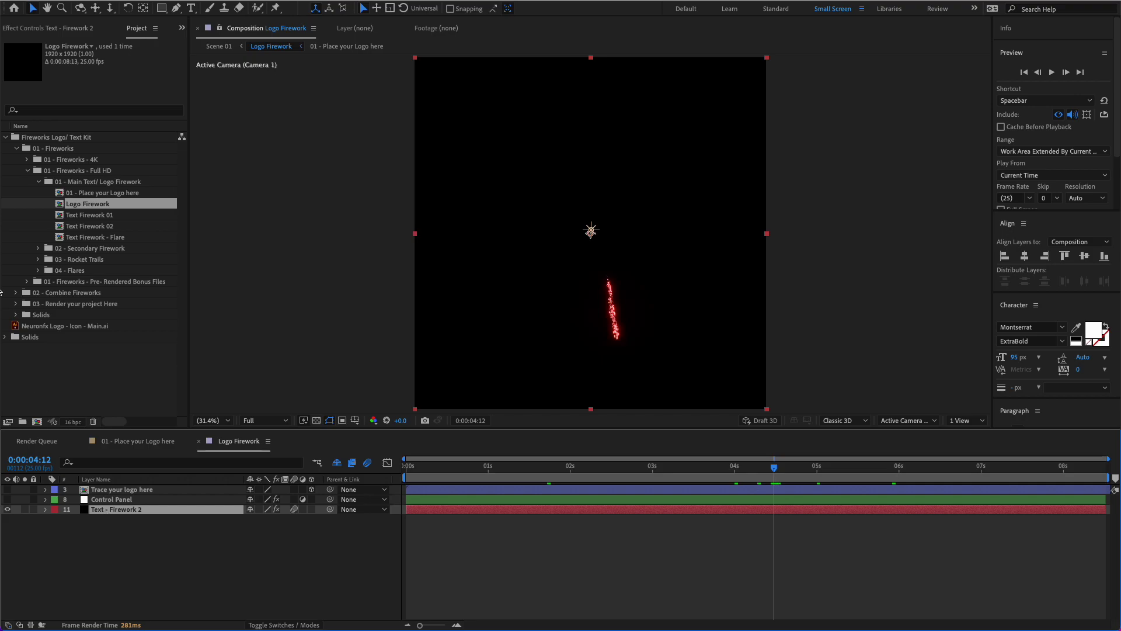
- Run Migrate Settings on Text - Firework 2's Particular 1 effect and confirm the completion message
left_click(57, 28)
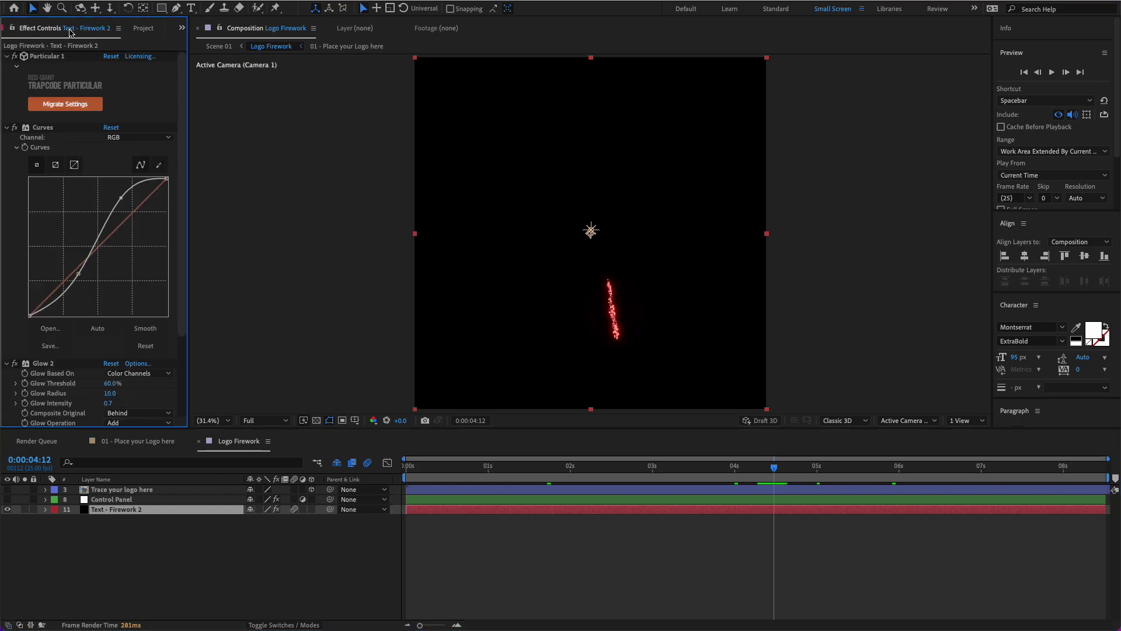
left_click(69, 107)
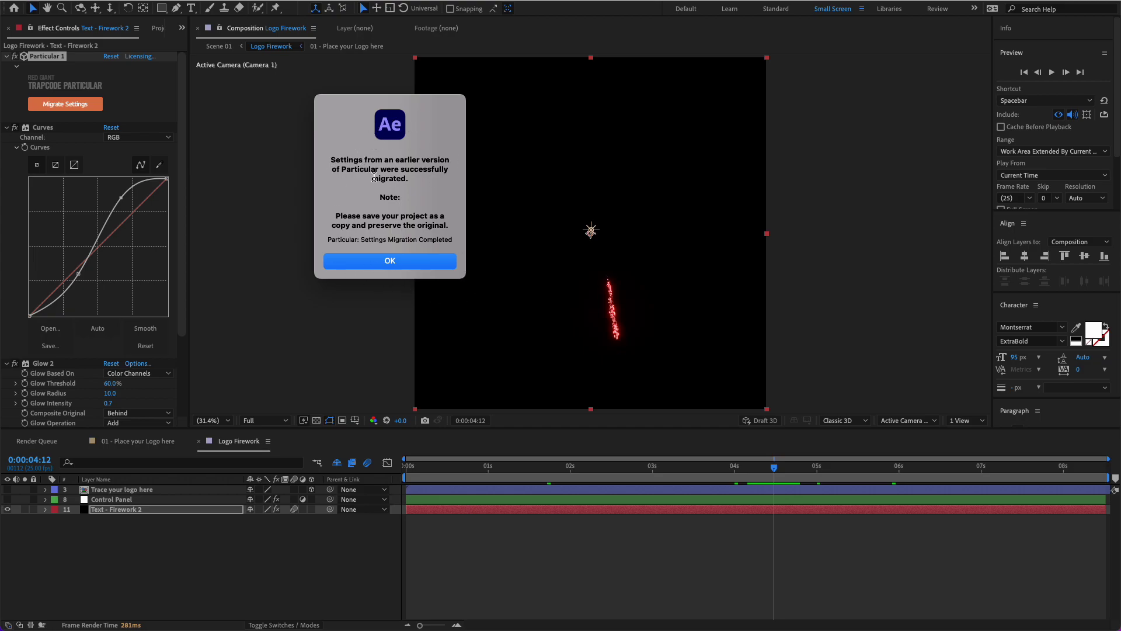
left_click(370, 260)
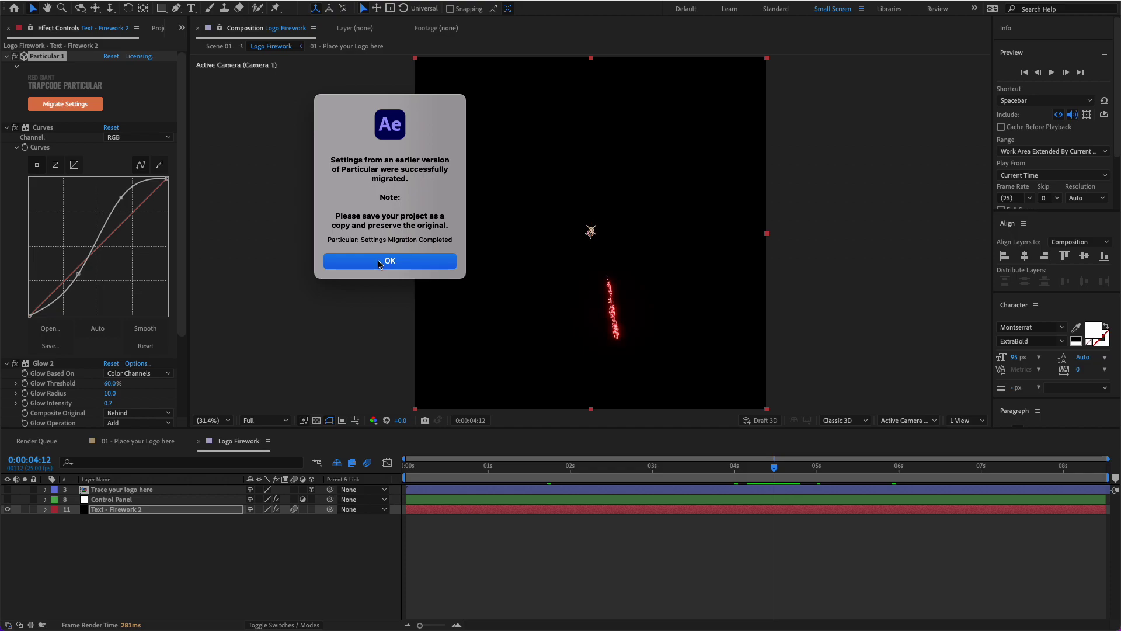
left_click(379, 262)
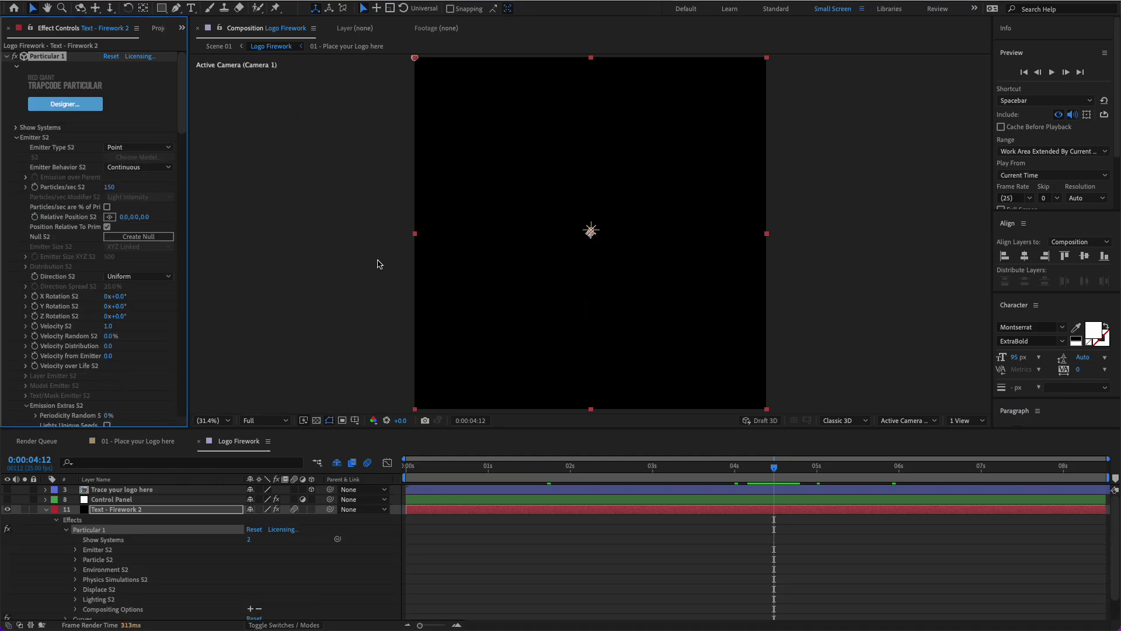
- At 0:00:01:13, switch on the Trace your logo here layer's visibility and glance at the logo placeholder comp
left_click(588, 468)
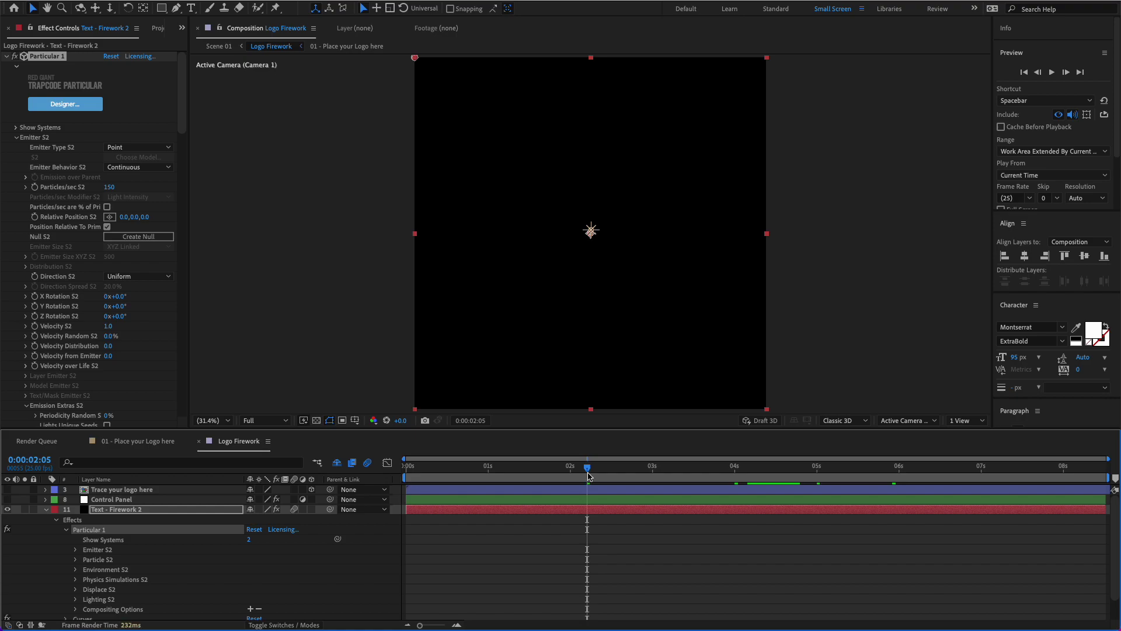
left_click(532, 477)
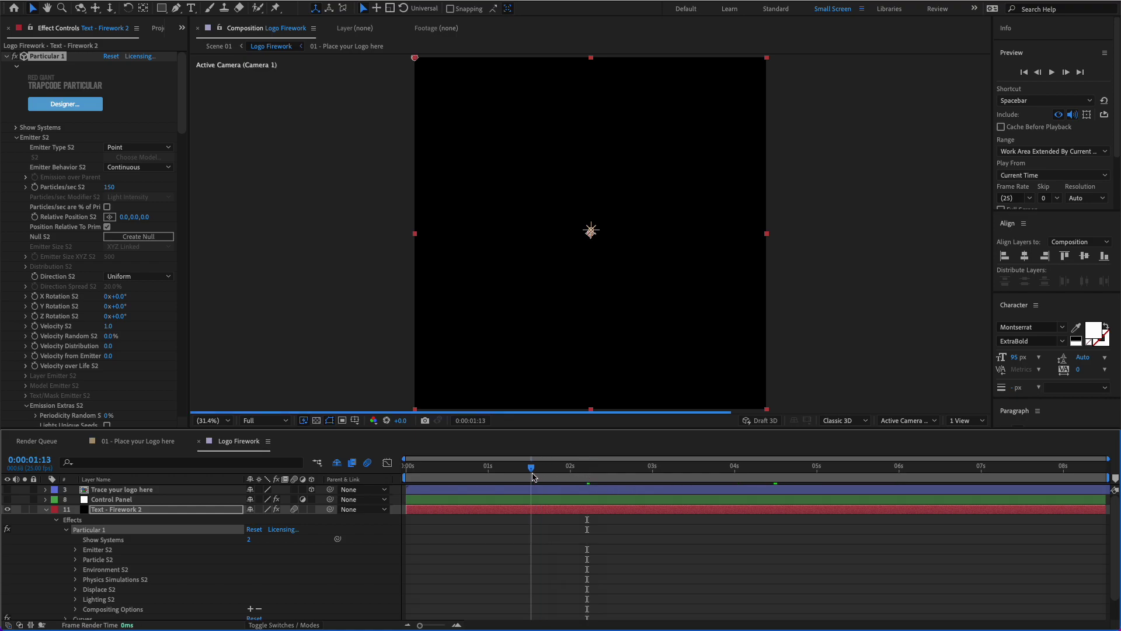
left_click(153, 490)
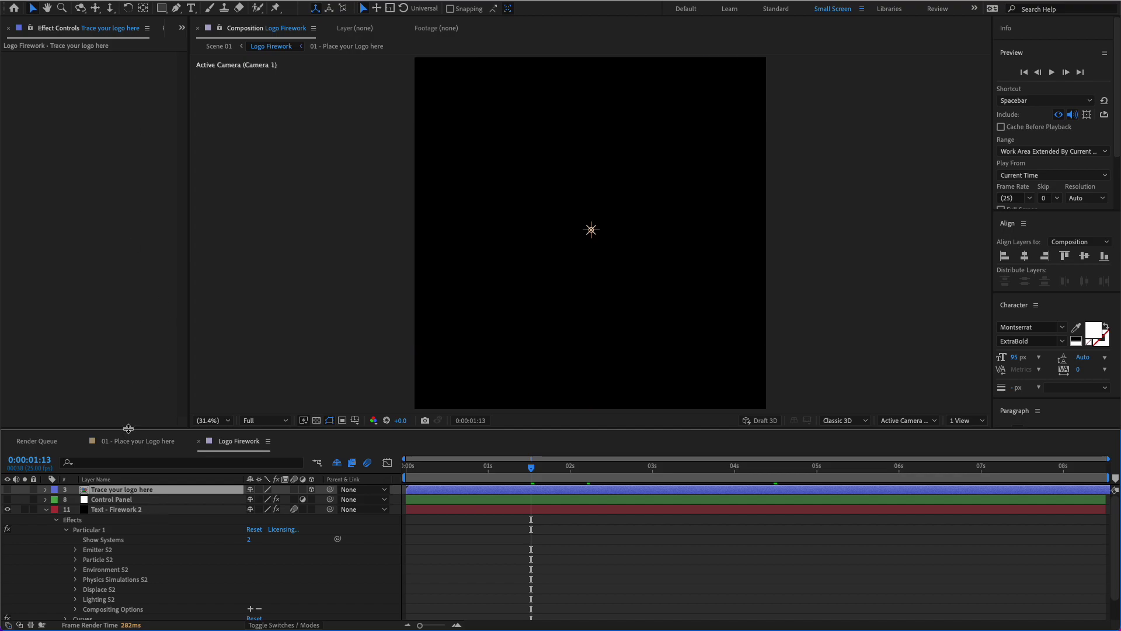
left_click(10, 490)
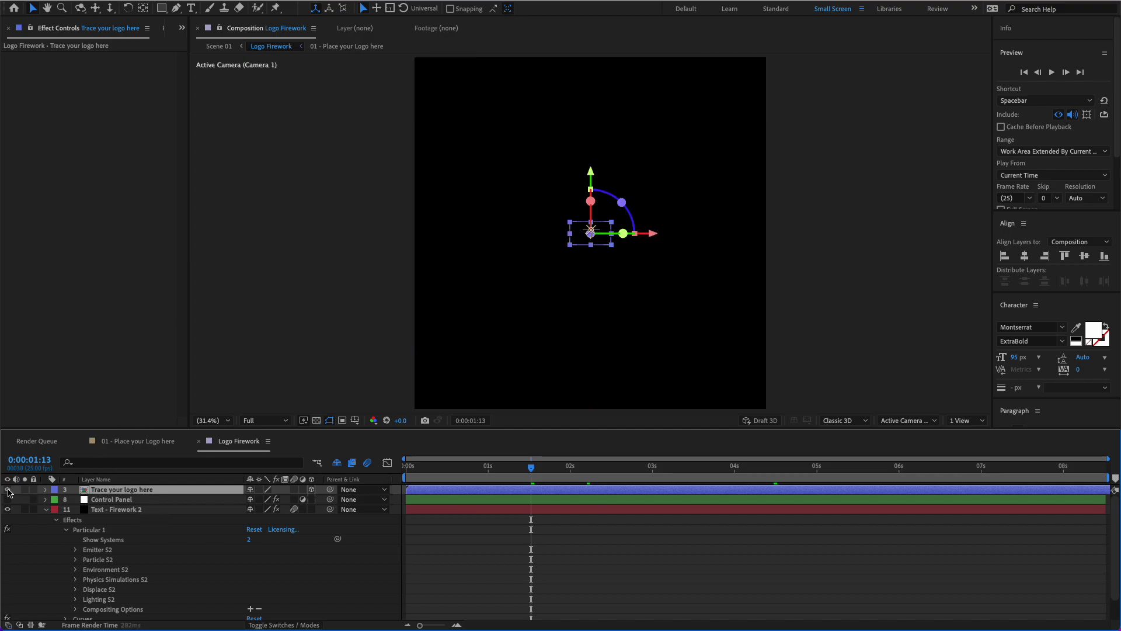
left_click(138, 440)
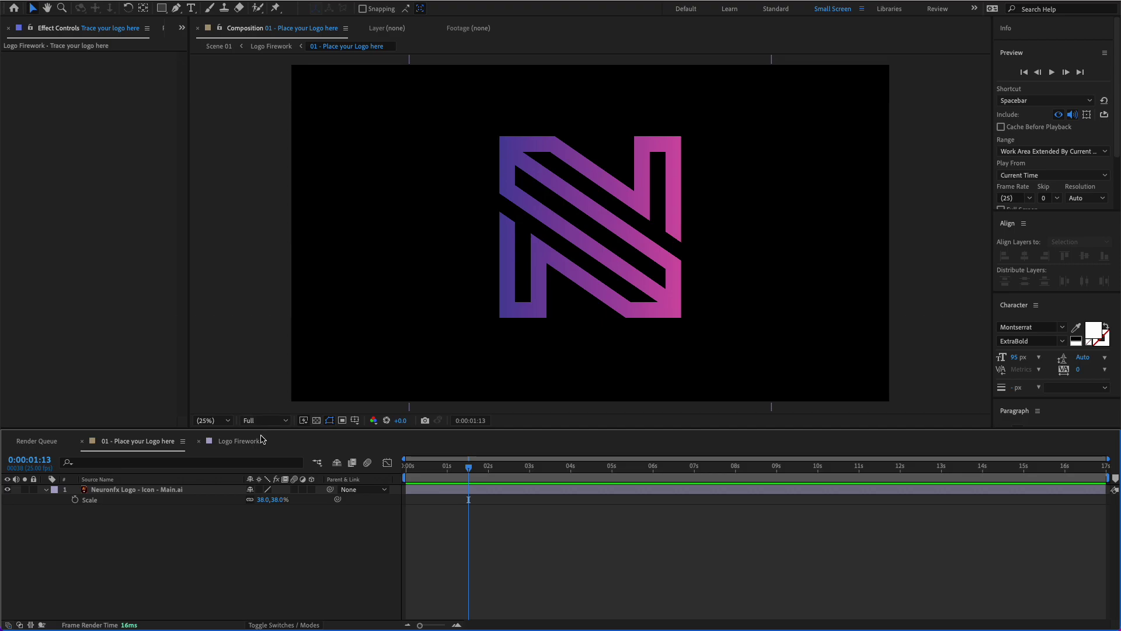
left_click(238, 441)
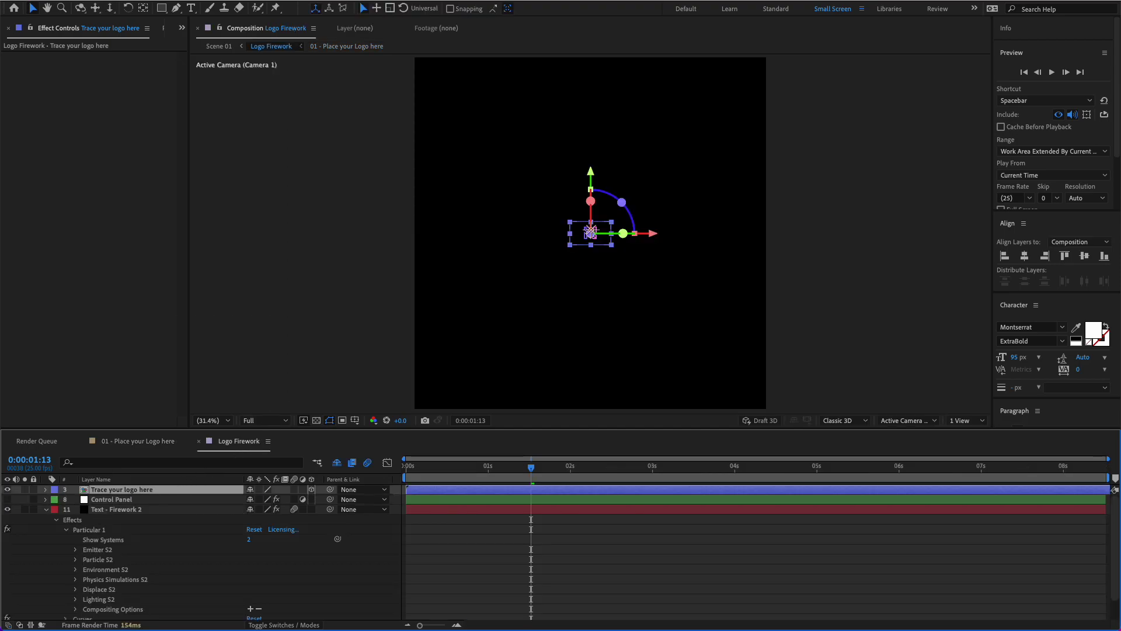
- Auto-trace the logo layer's alpha on the current frame and advance to watch the logo firework form
key("ctrl+alt+shift+a")
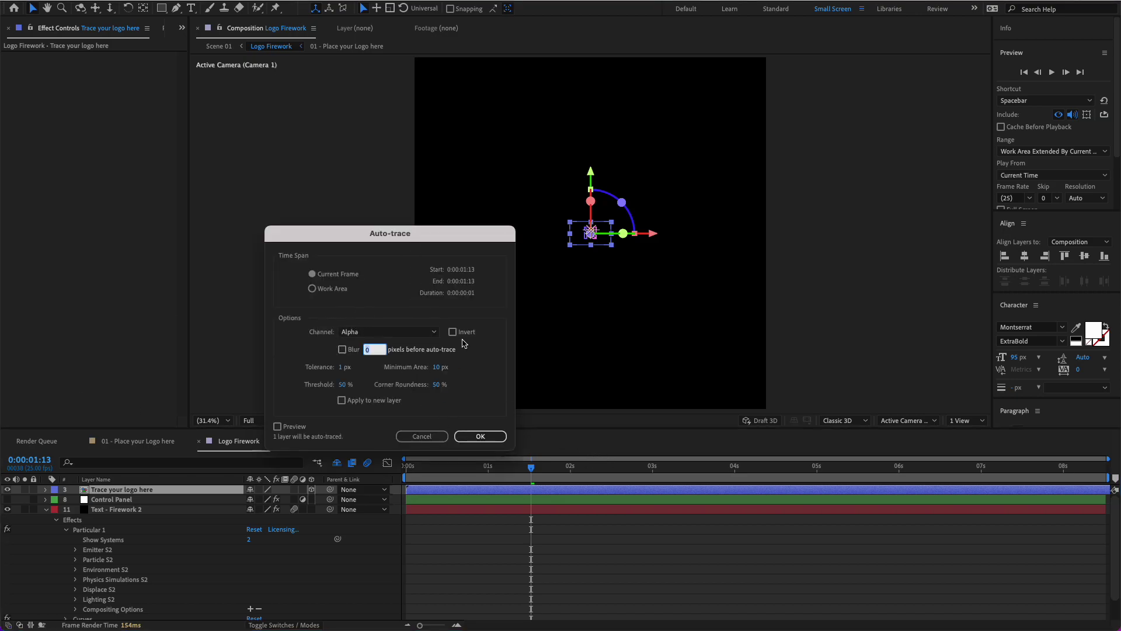
left_click(487, 437)
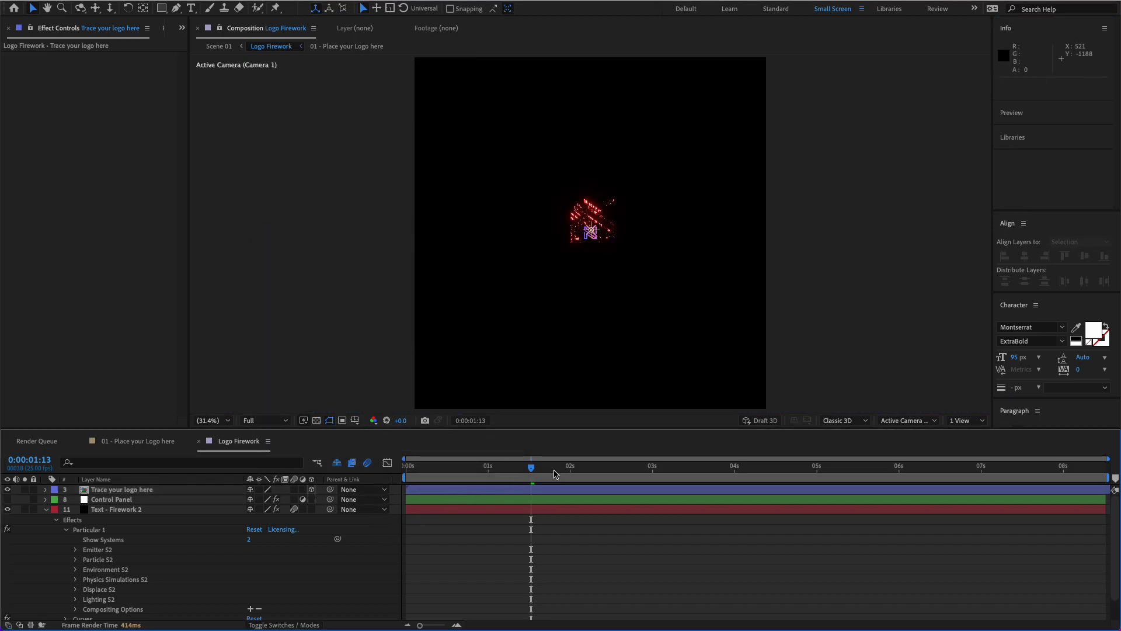
left_click_drag(531, 467, 597, 469)
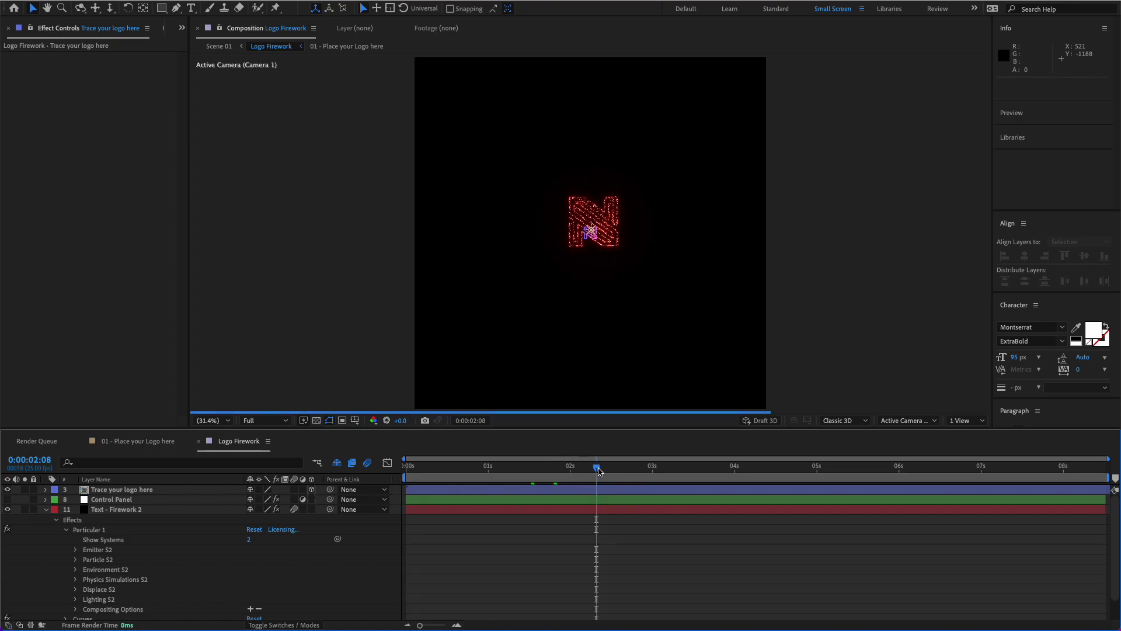
- Check the N logo sparks at later moments, then show the Project panel's folders and compositions
left_click(622, 469)
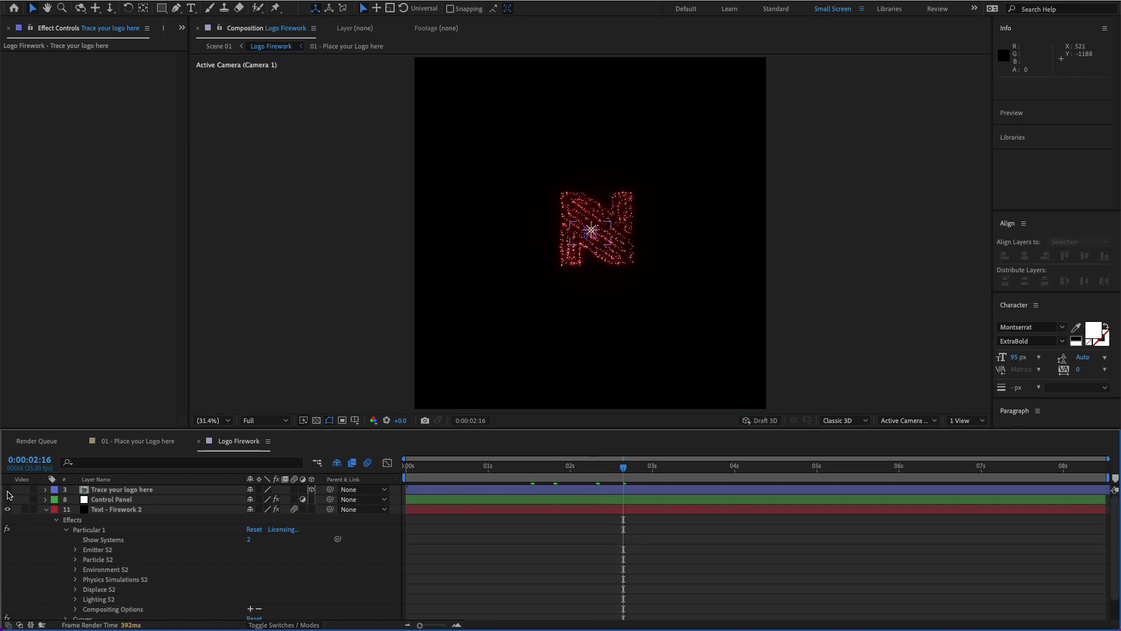
scroll(688, 295, "up", 1)
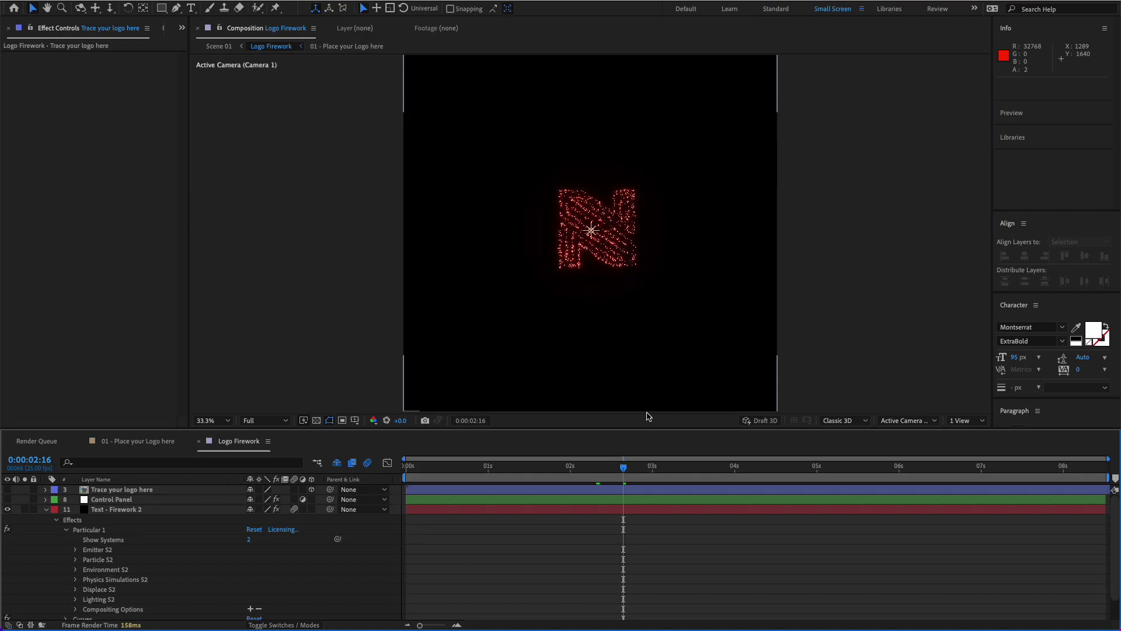
left_click(664, 469)
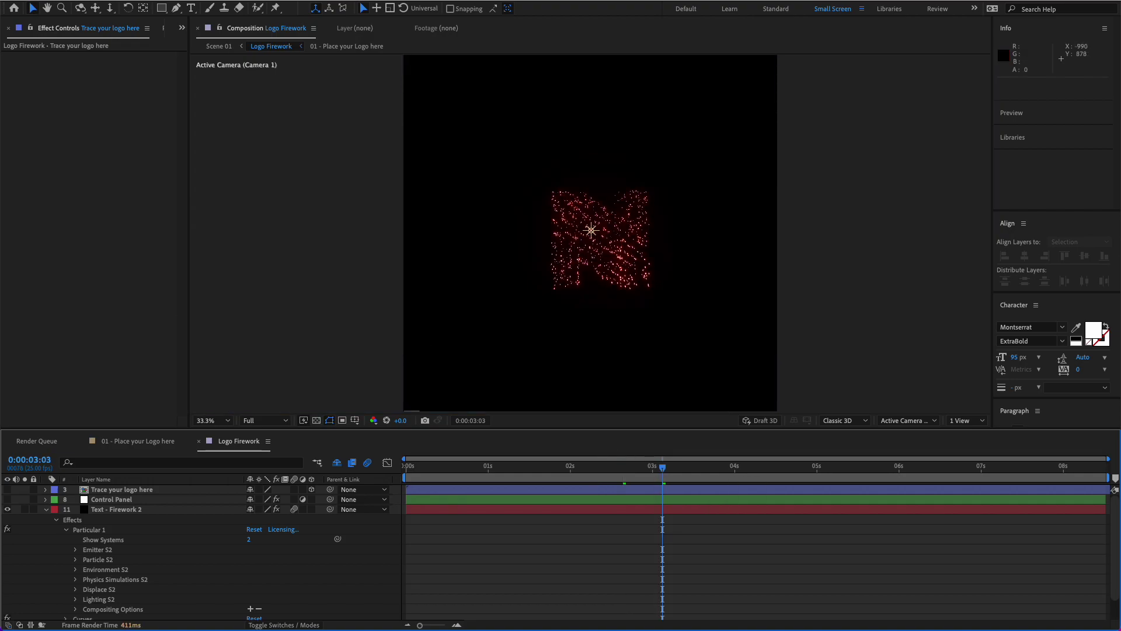
left_click(183, 28)
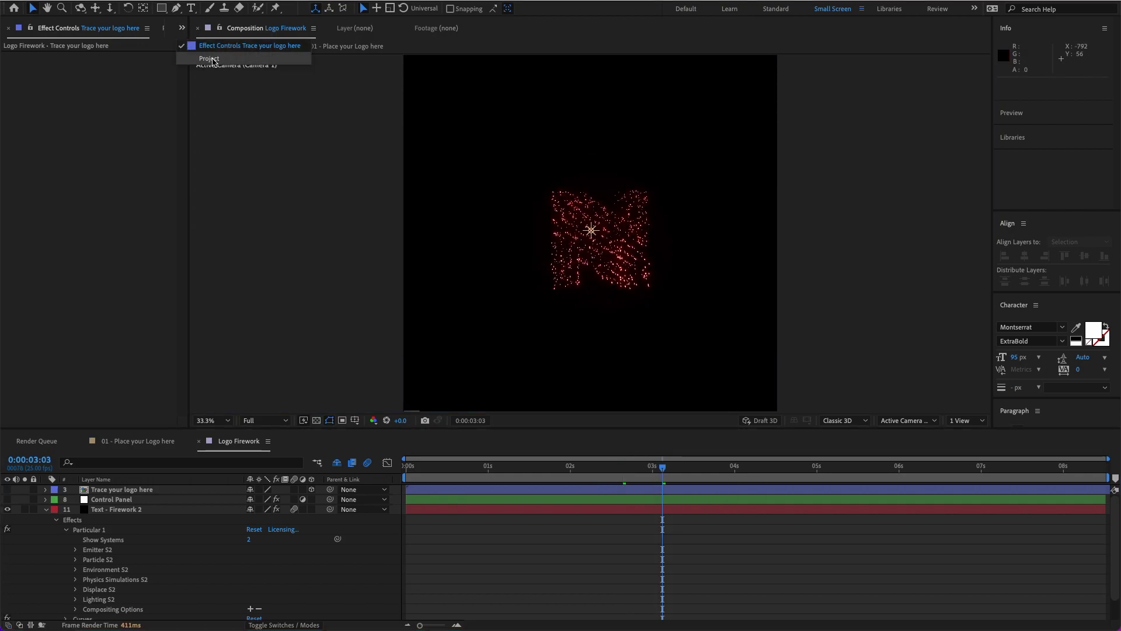
left_click(220, 60)
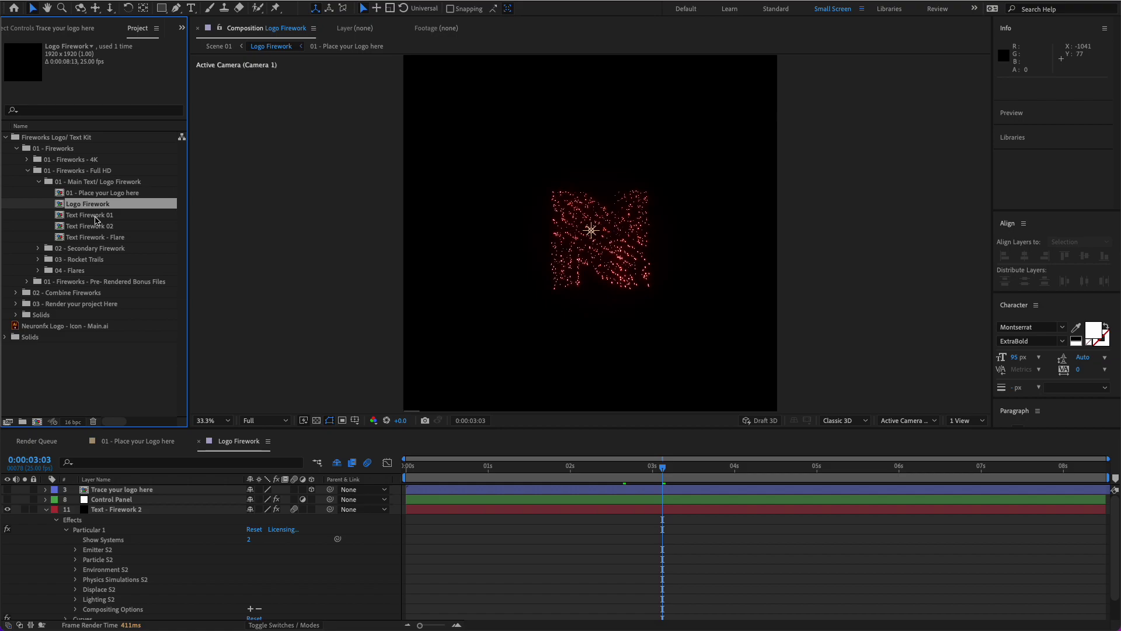
- Open Text Firework 01 and bring up the Text - Firework layer's effect controls
double_click(89, 214)
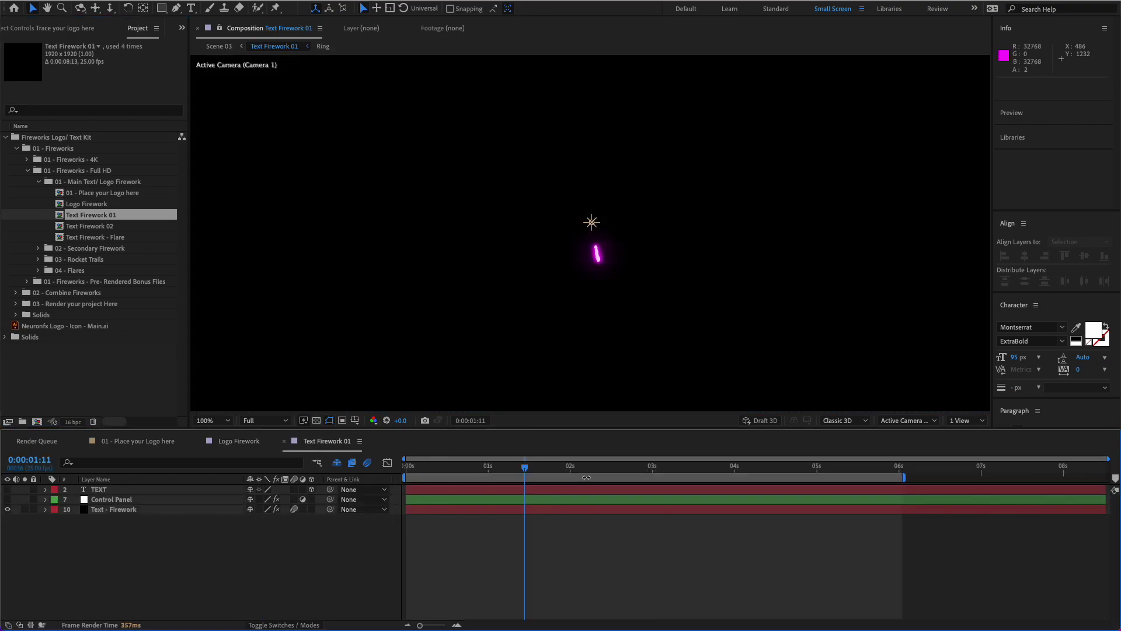
left_click(127, 511)
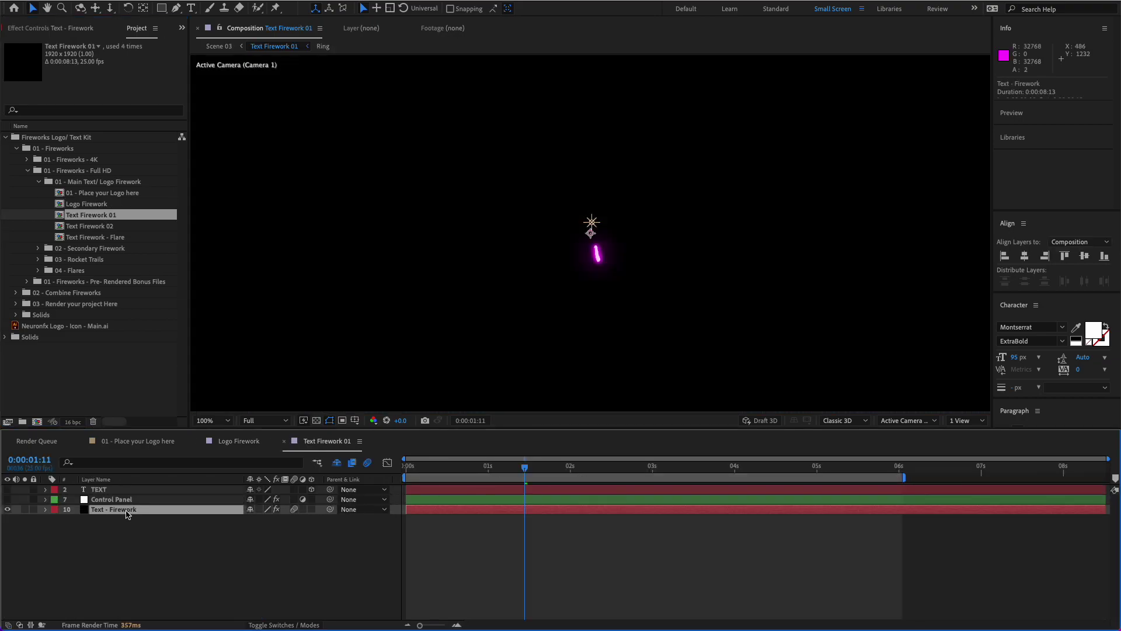
left_click(60, 28)
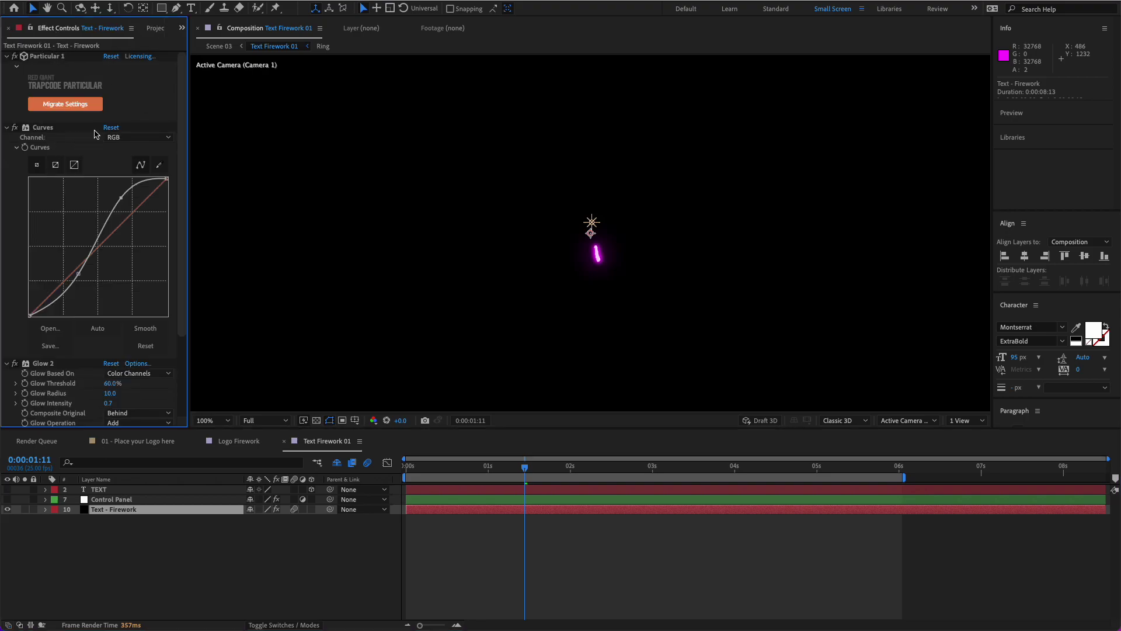
- Migrate that layer's Particular settings to the newer version, preview the TEXT particles, and return to the Project list
left_click(76, 108)
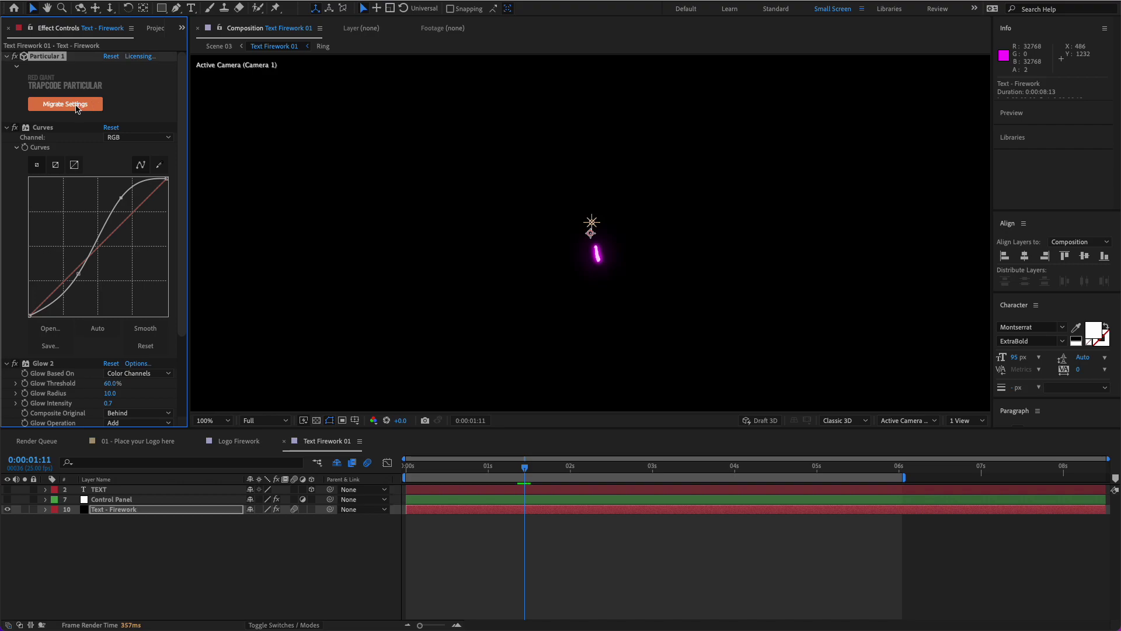
left_click(76, 106)
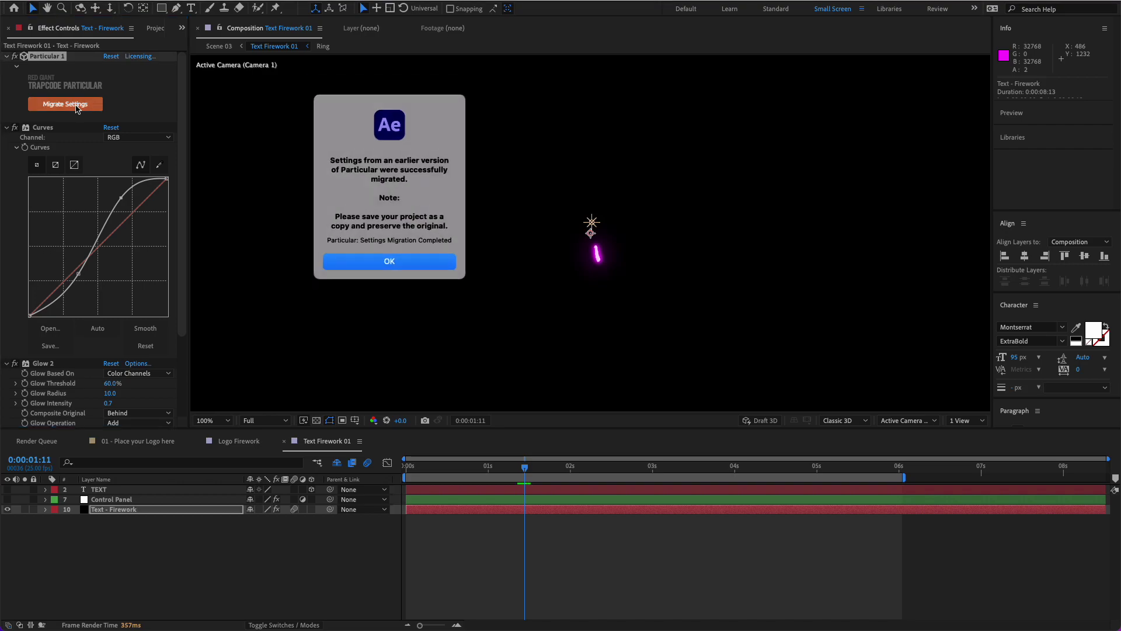
left_click(400, 266)
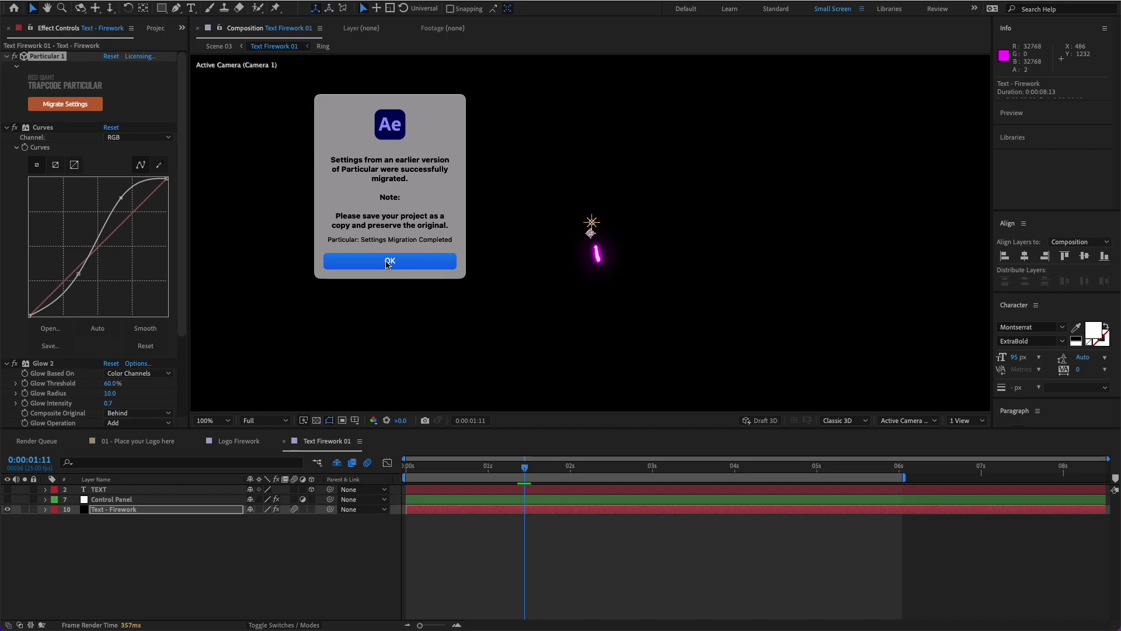
left_click(389, 263)
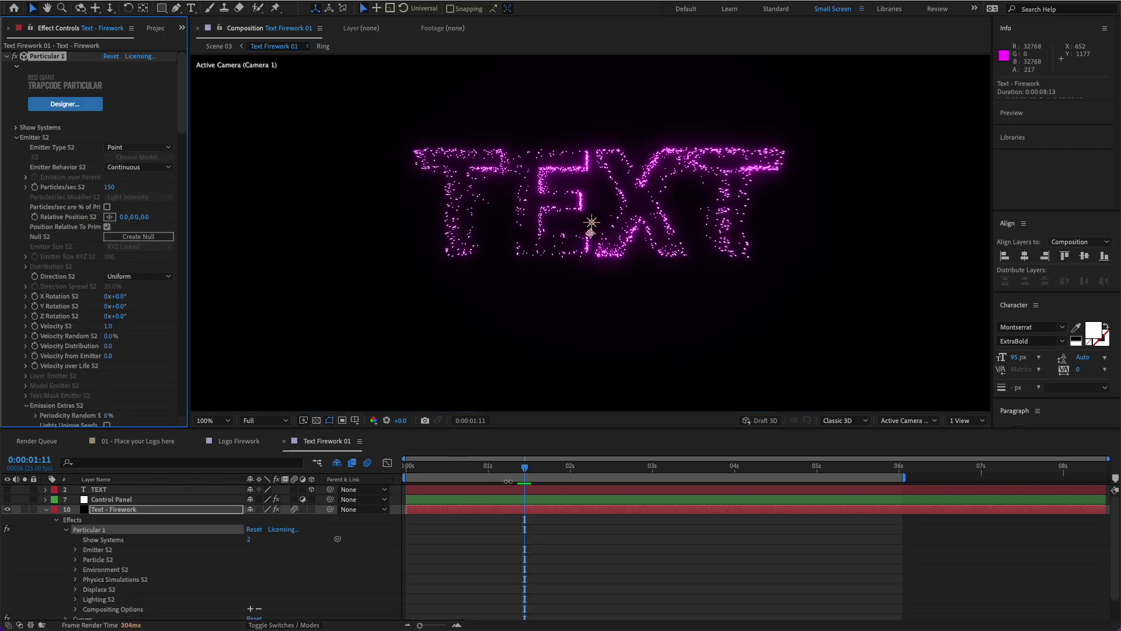
left_click_drag(543, 468, 587, 468)
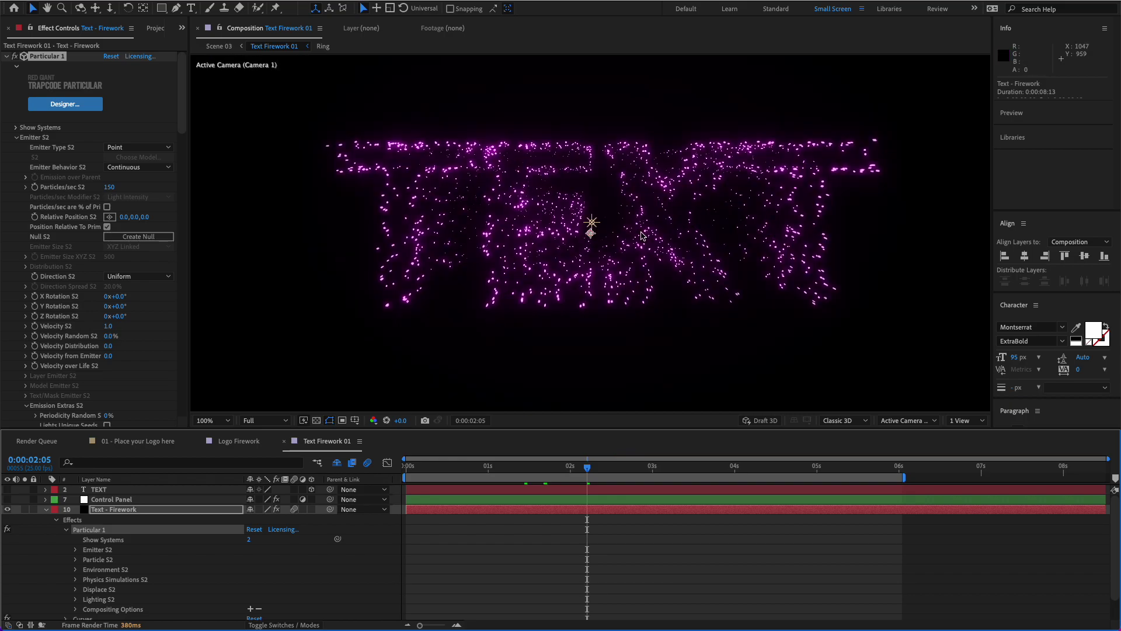
left_click(158, 29)
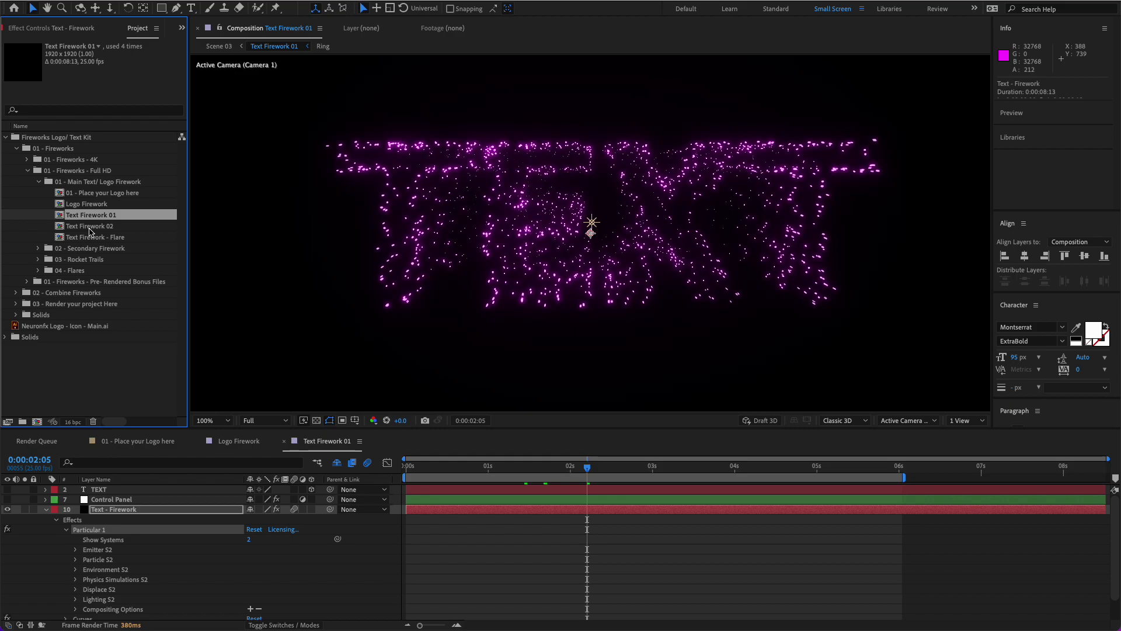
- Open Text Firework 02 and migrate its Text - Firework layer's Particular settings, confirming the message
double_click(89, 227)
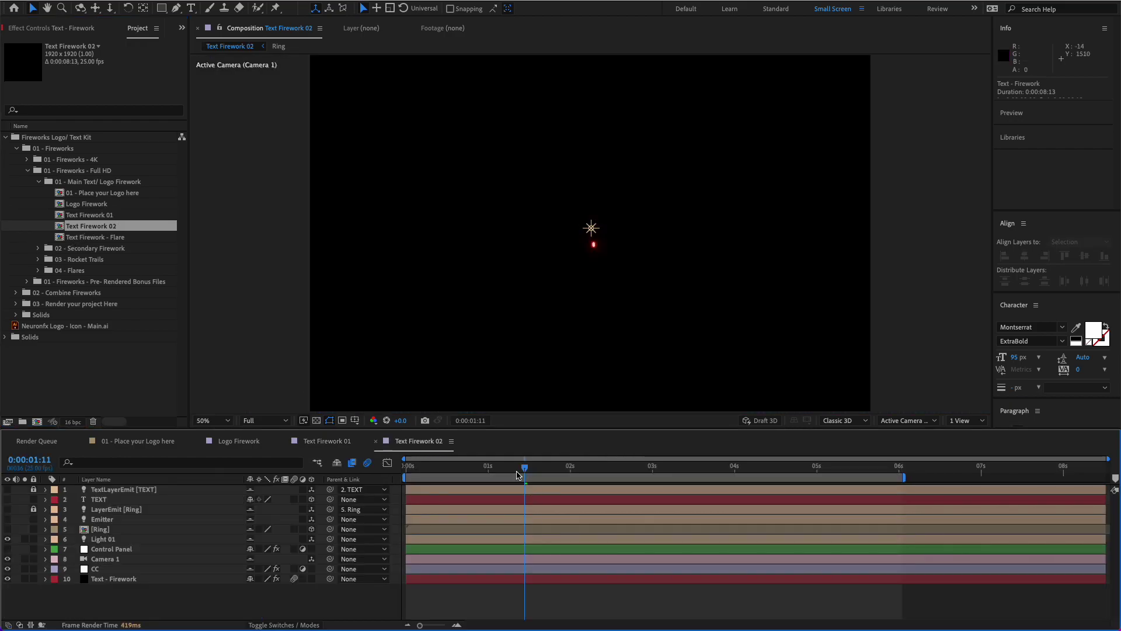
left_click_drag(523, 467, 412, 467)
left_click(120, 580)
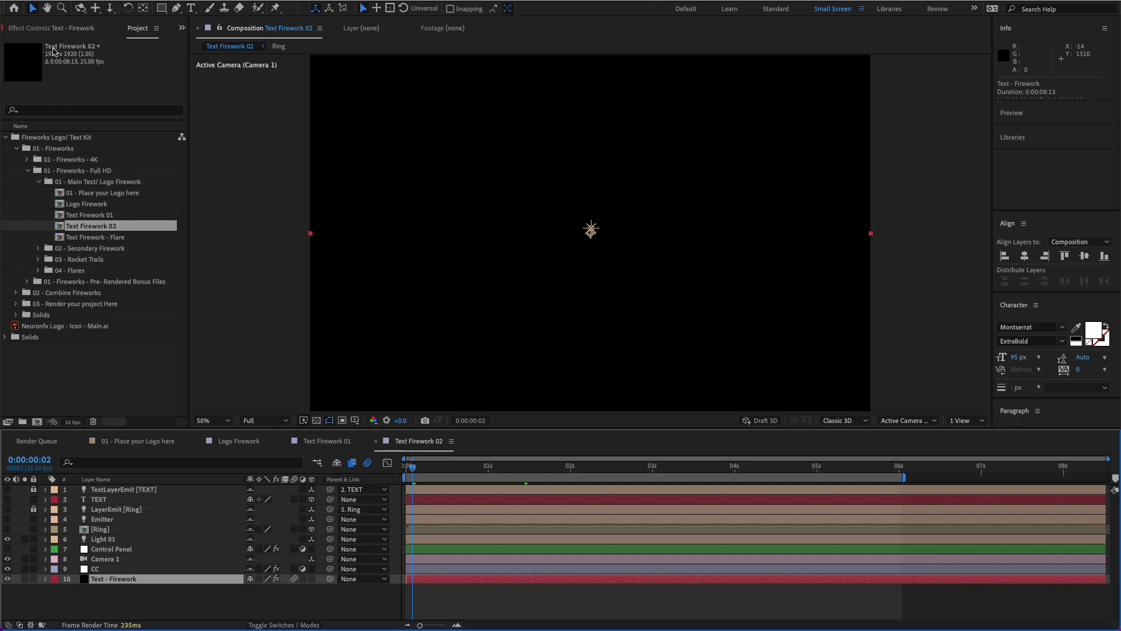
left_click(35, 28)
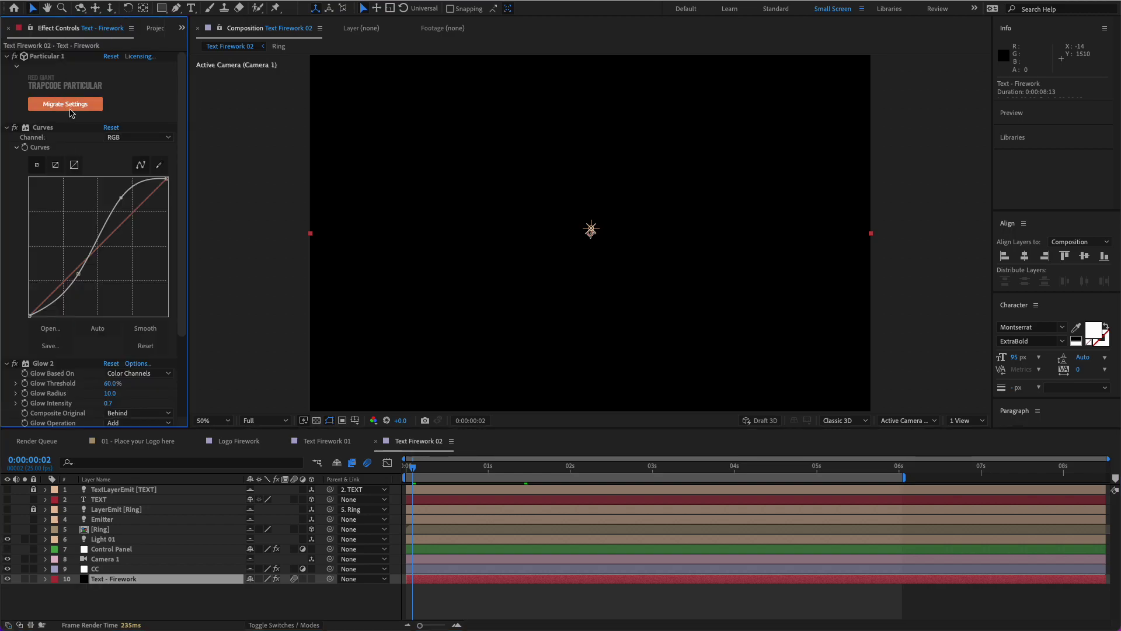
left_click(71, 109)
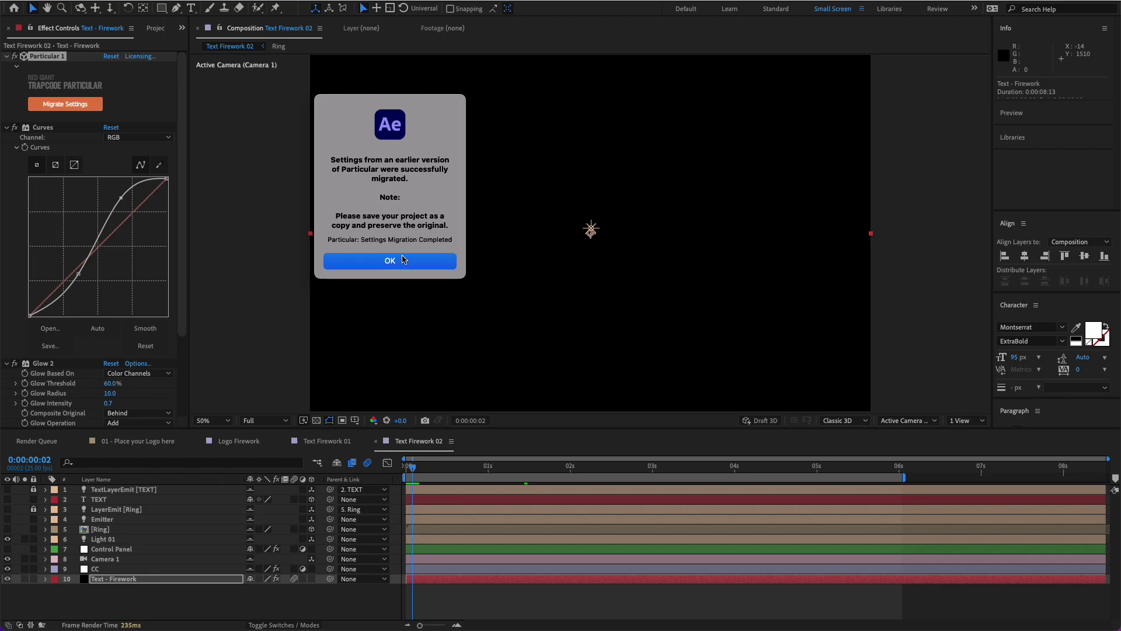
left_click(402, 259)
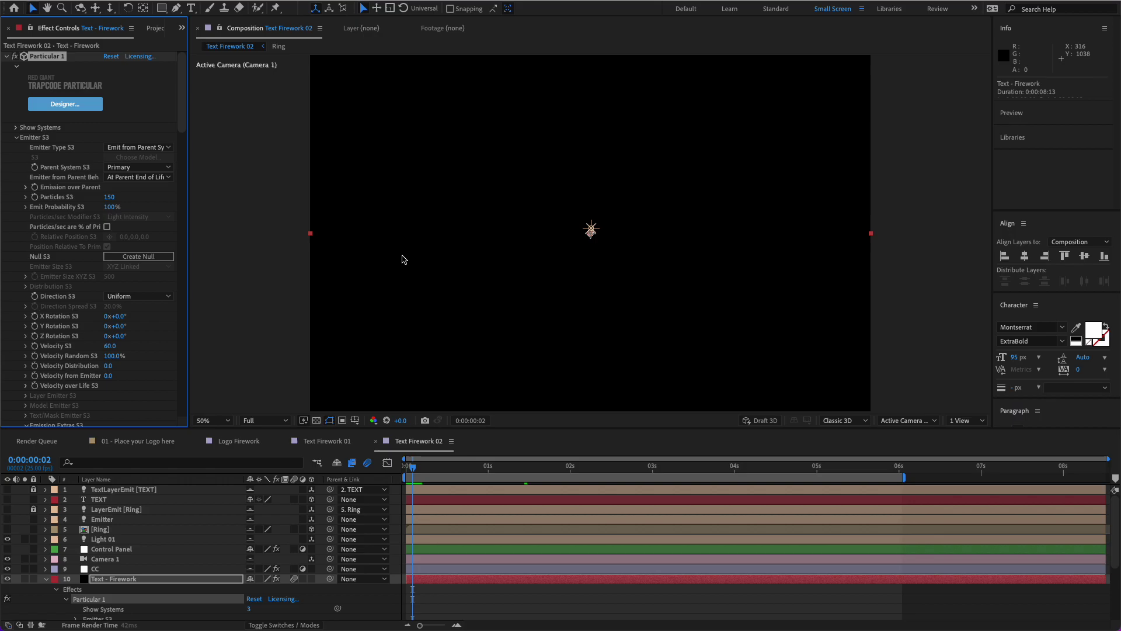
- Scrub through the timeline to watch the red TEXT fireworks form around 2 s and scatter later
left_click(454, 473)
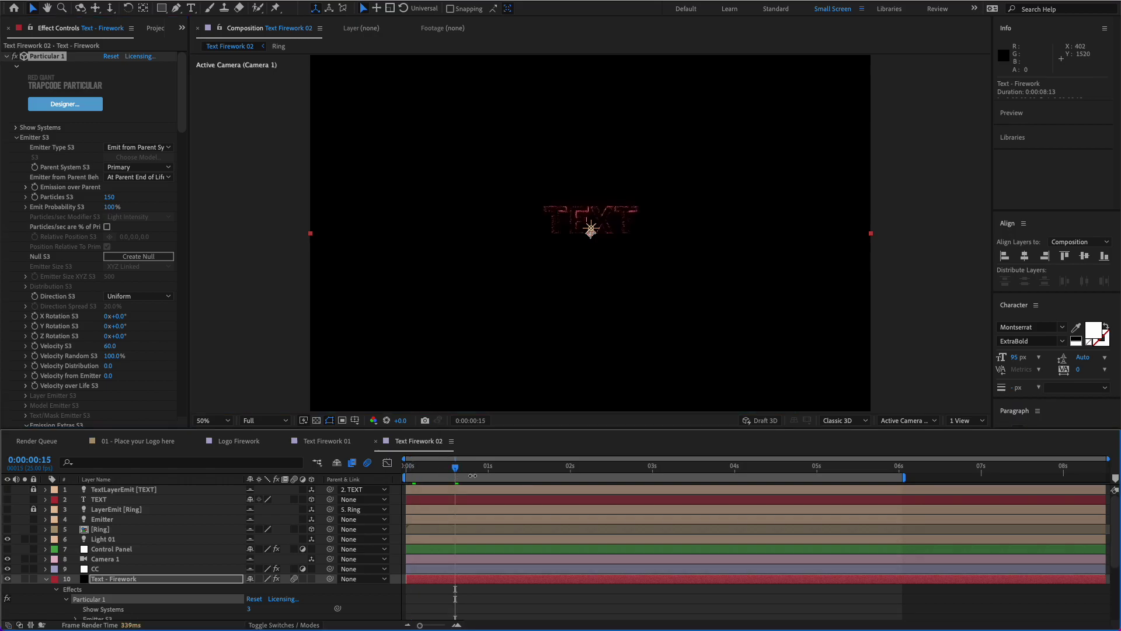
left_click_drag(473, 474, 520, 471)
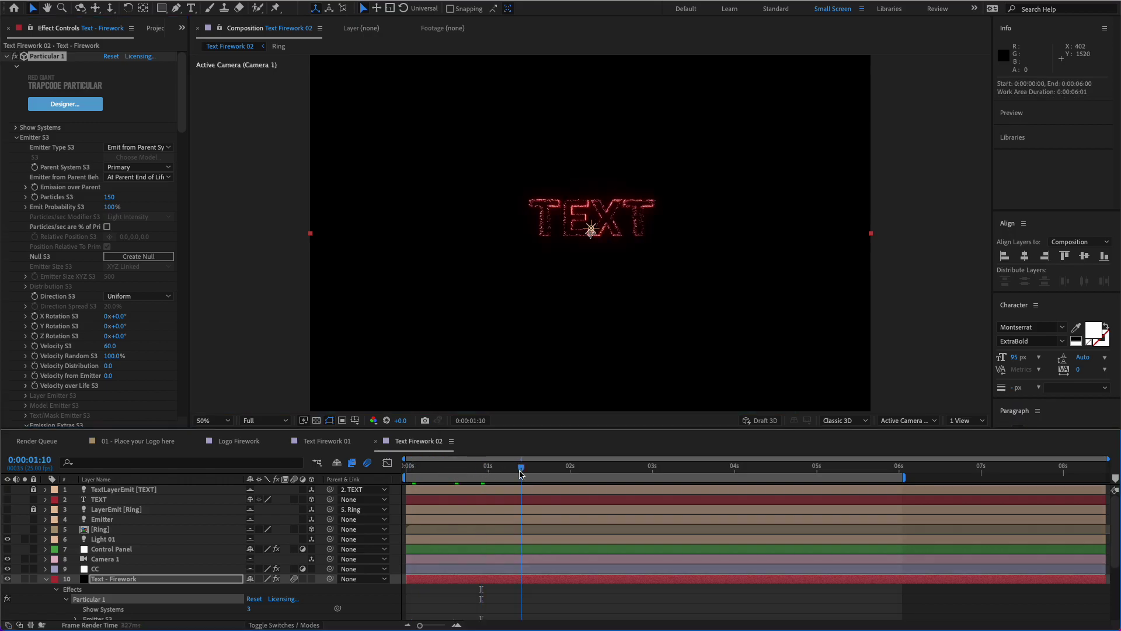
left_click(569, 473)
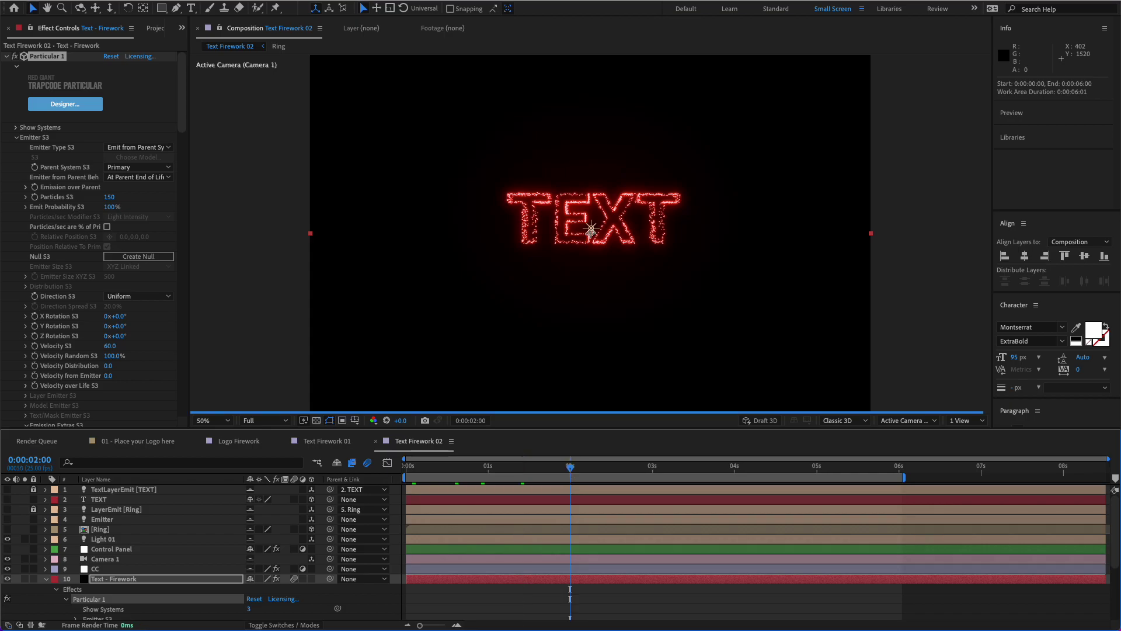
left_click(643, 474)
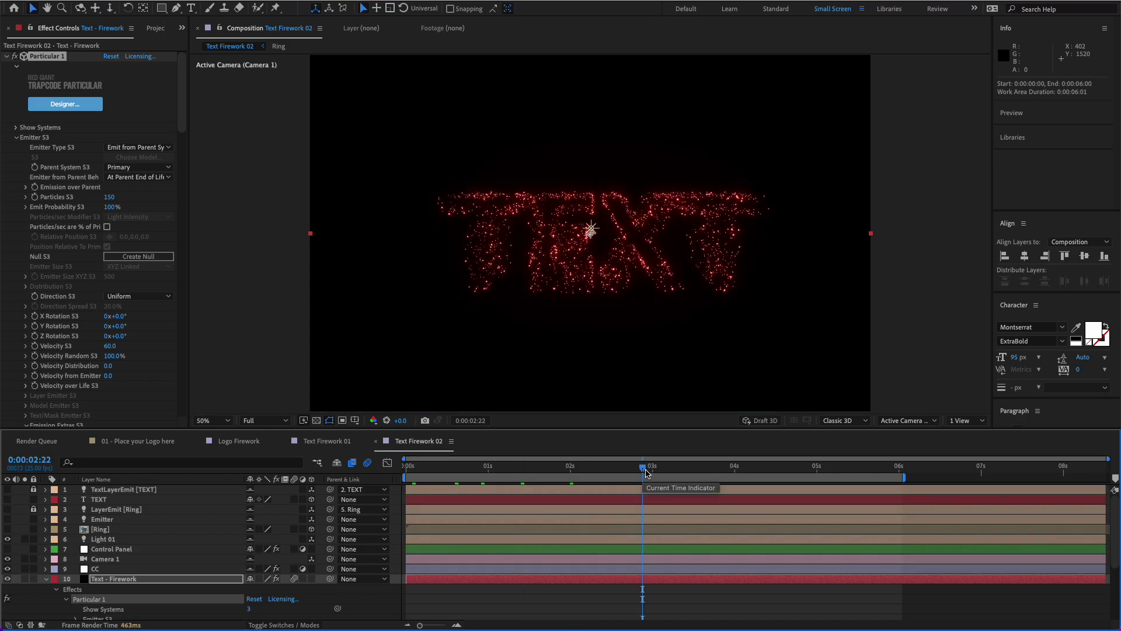
left_click(681, 472)
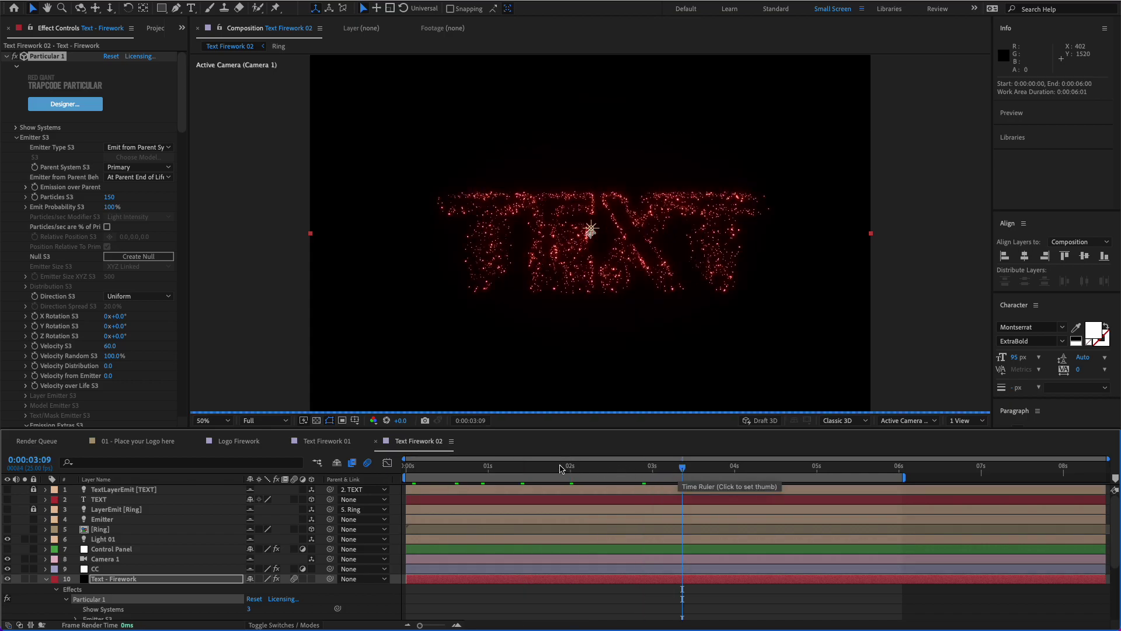
left_click(557, 469)
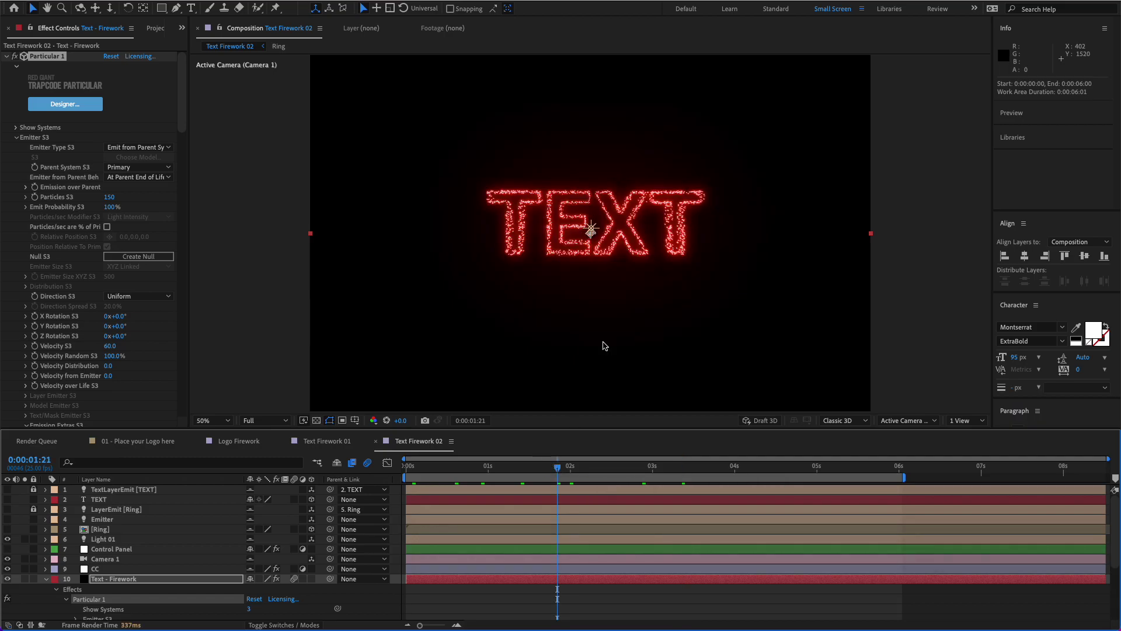
- Rename the TEXT layer to LOGO and preview the red LOGO fireworks forming and scattering
left_click(98, 499)
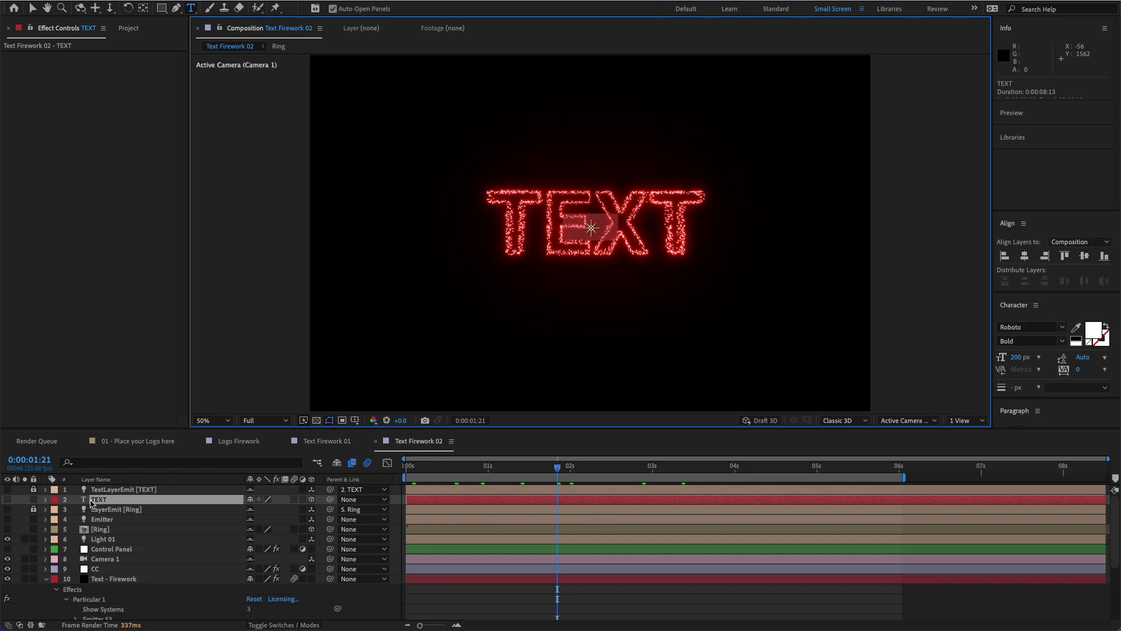
type("LOGO")
key("Return")
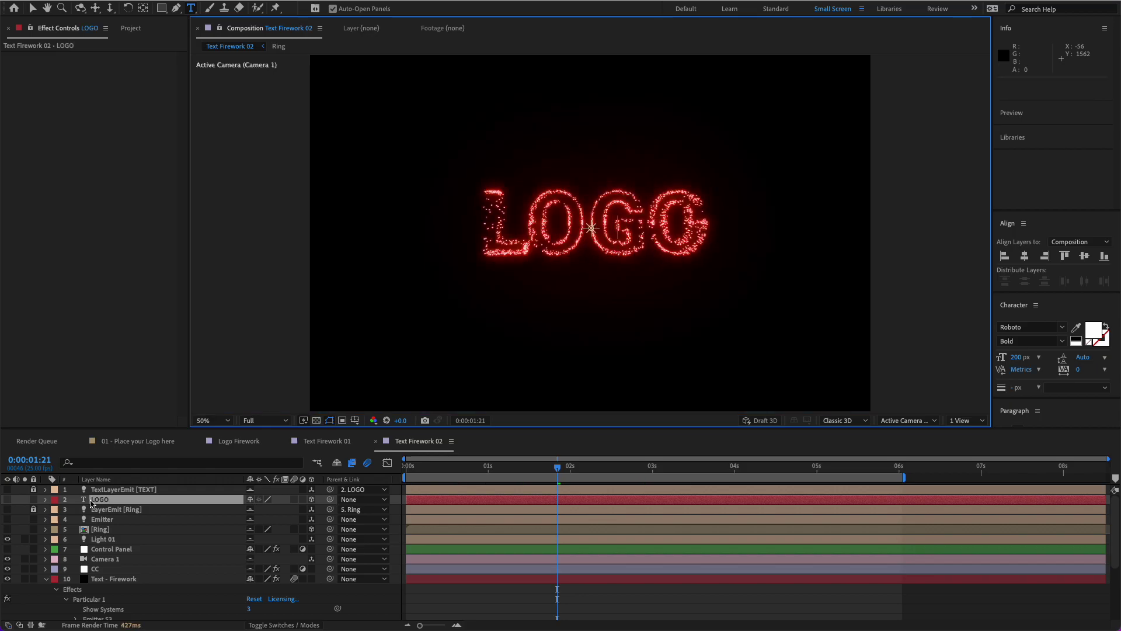
left_click(527, 471)
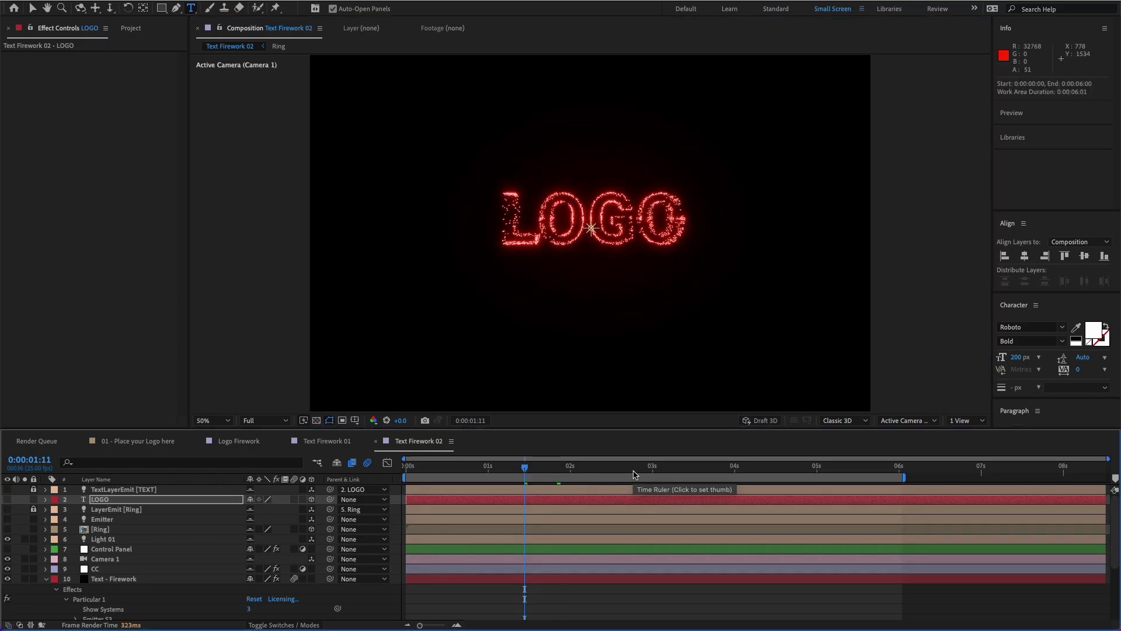
left_click(634, 471)
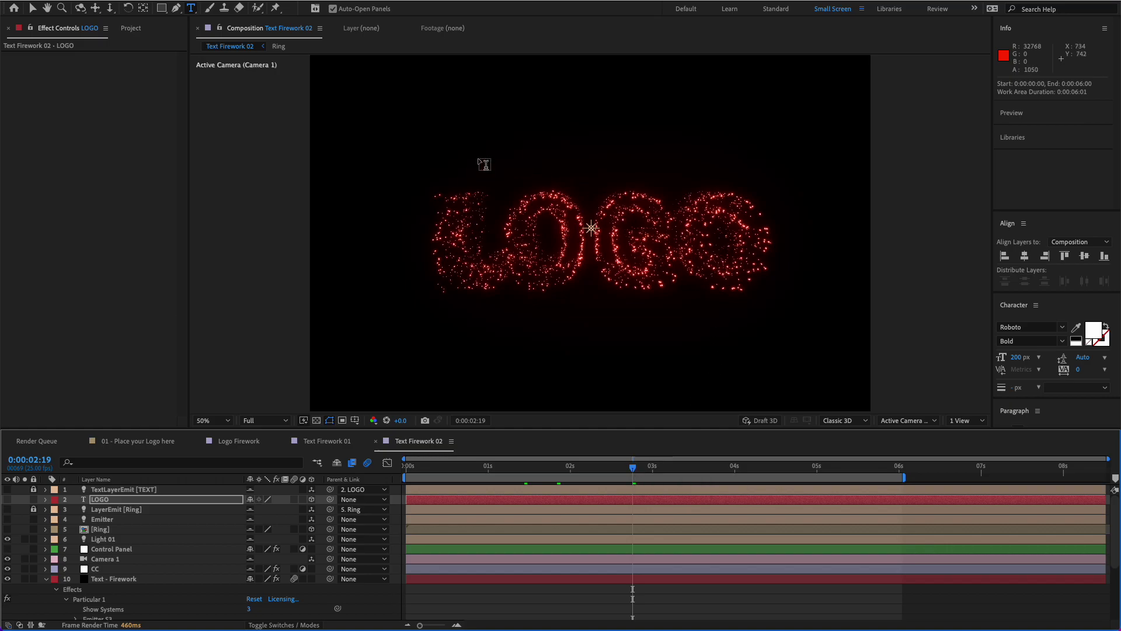